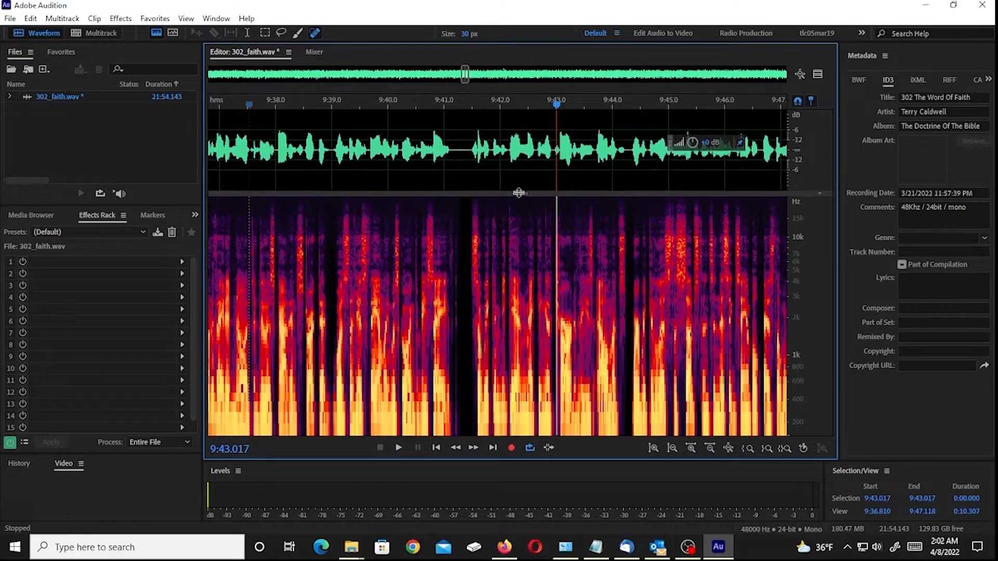
Step: Enlarge the spectral frequency display by shrinking the waveform view above it, framing the speech around 9:41
left_click_drag(519, 195, 520, 174)
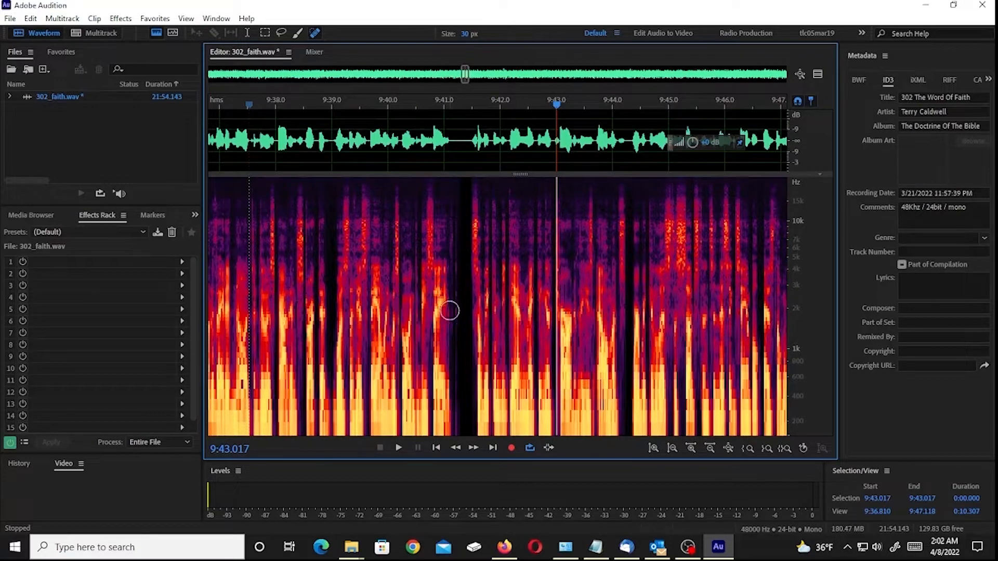
scroll(447, 310, "up", 2)
scroll(462, 308, "down", 1)
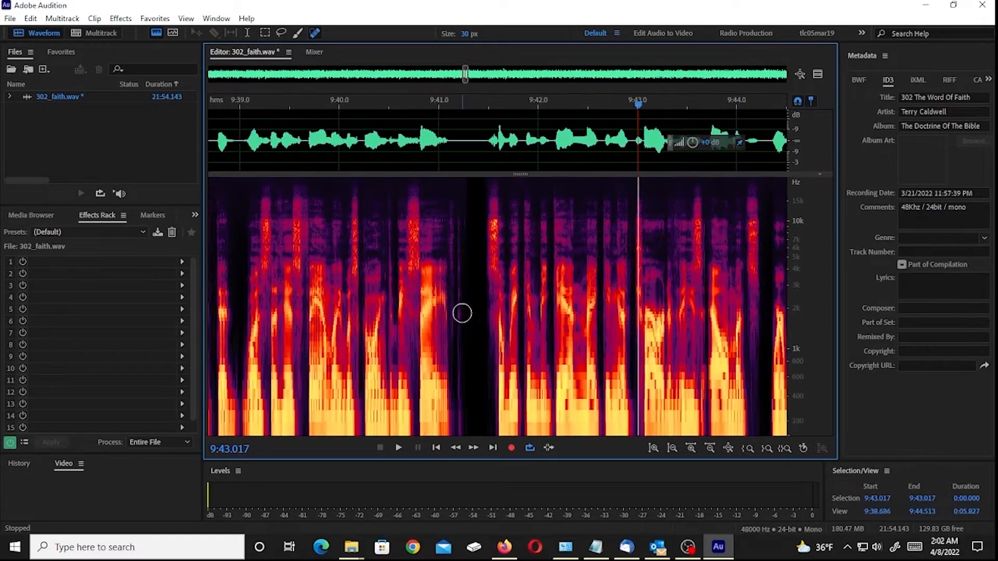
scroll(460, 314, "down", 1)
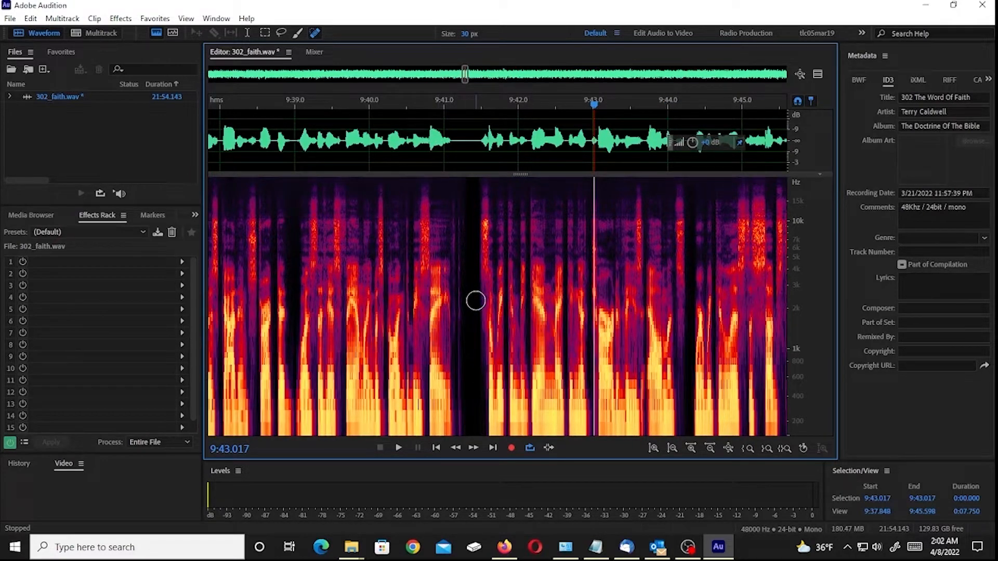
Step: Play the speech from about 9:40.3 through 9:42 to hear the distorted passage
left_click(393, 136)
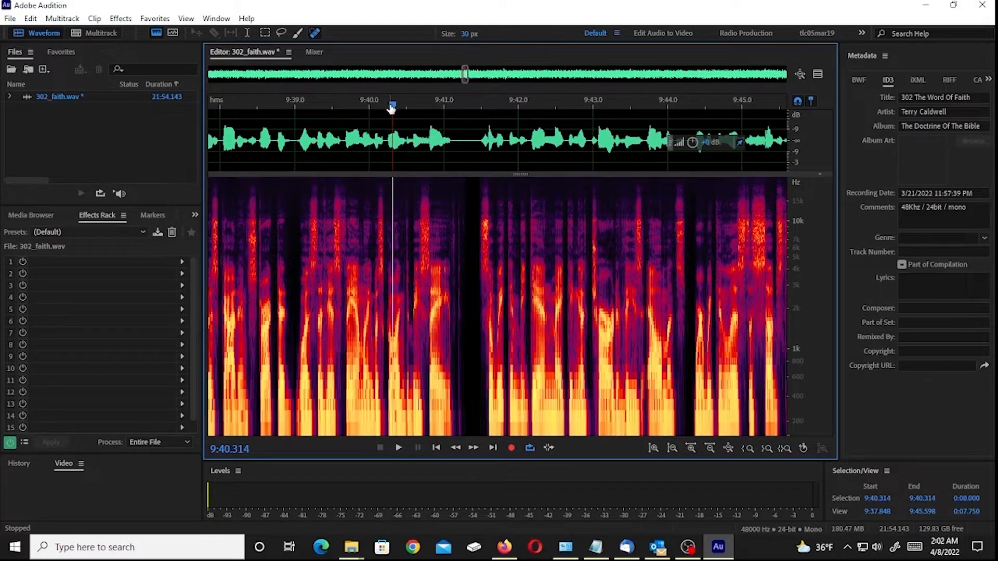
key("space")
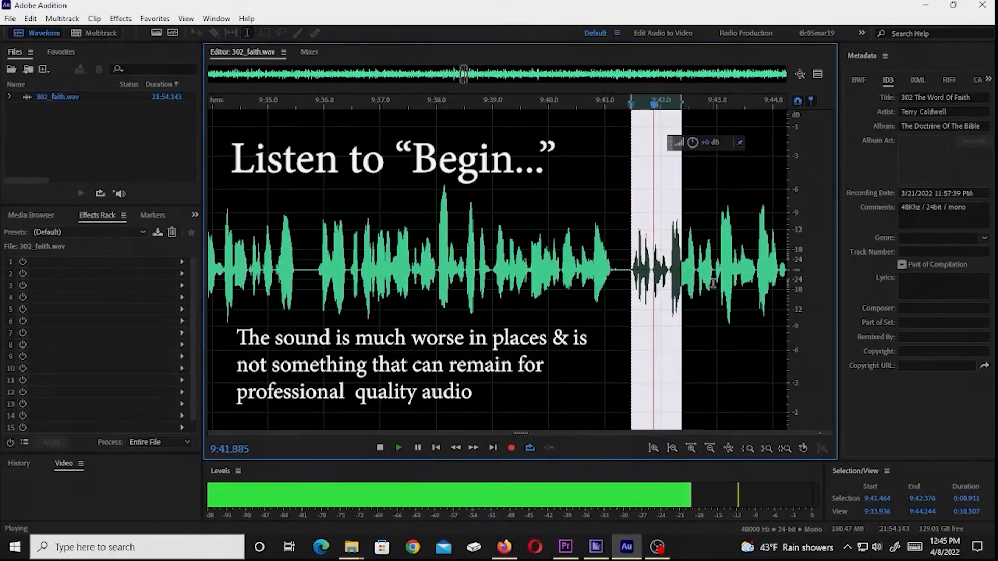
key("space")
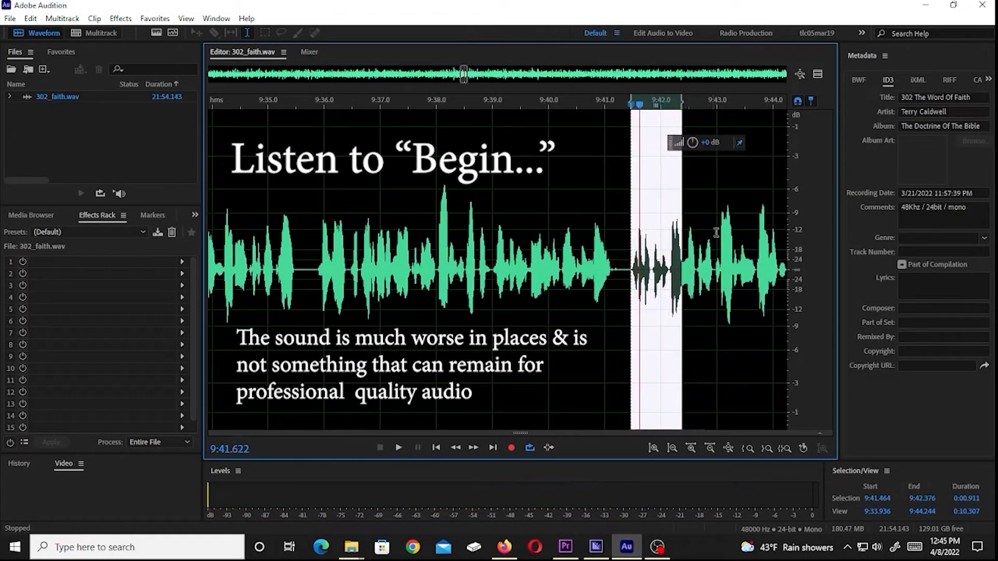
left_click_drag(693, 143, 715, 172)
key("space")
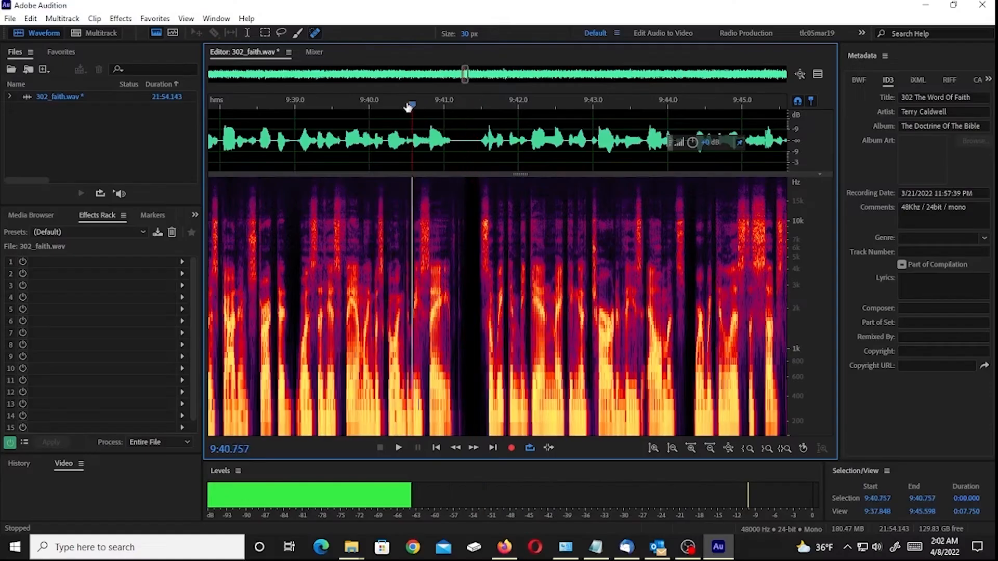
key("space")
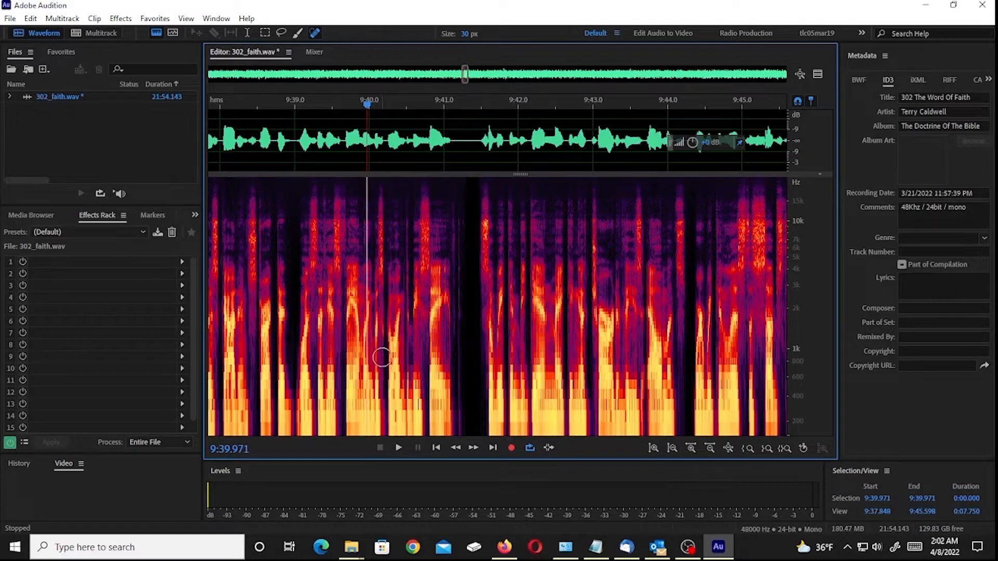
Step: Examine the spectral detail of the speech between about 9:39.6 and 9:41.4 at several zoom levels
scroll(378, 355, "up", 4)
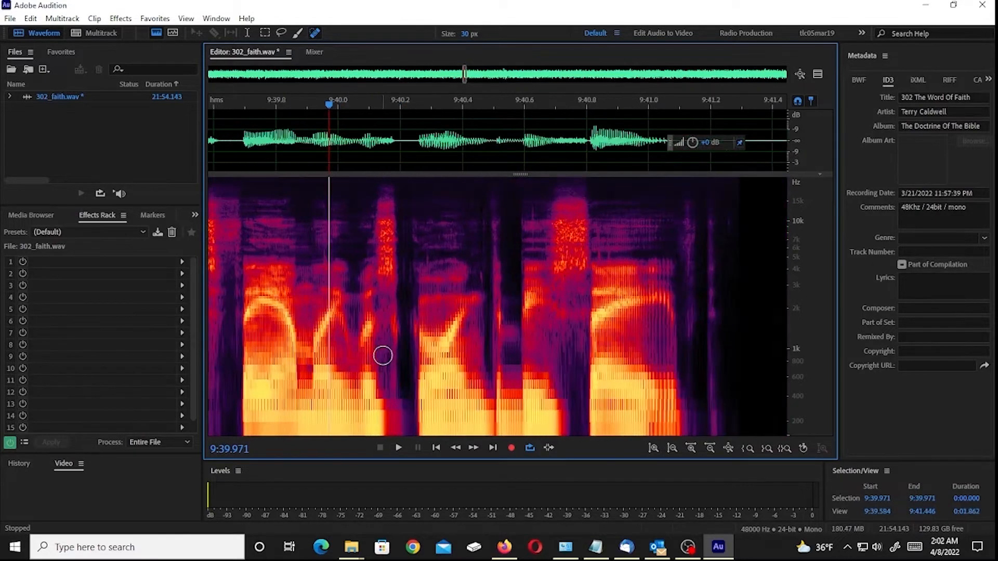
scroll(382, 356, "up", 1)
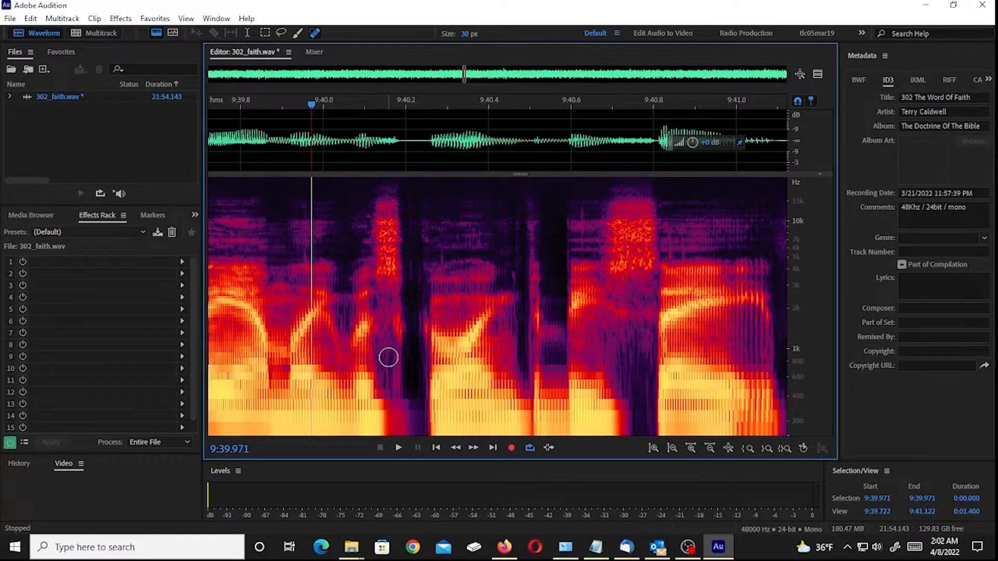
scroll(386, 356, "down", 1)
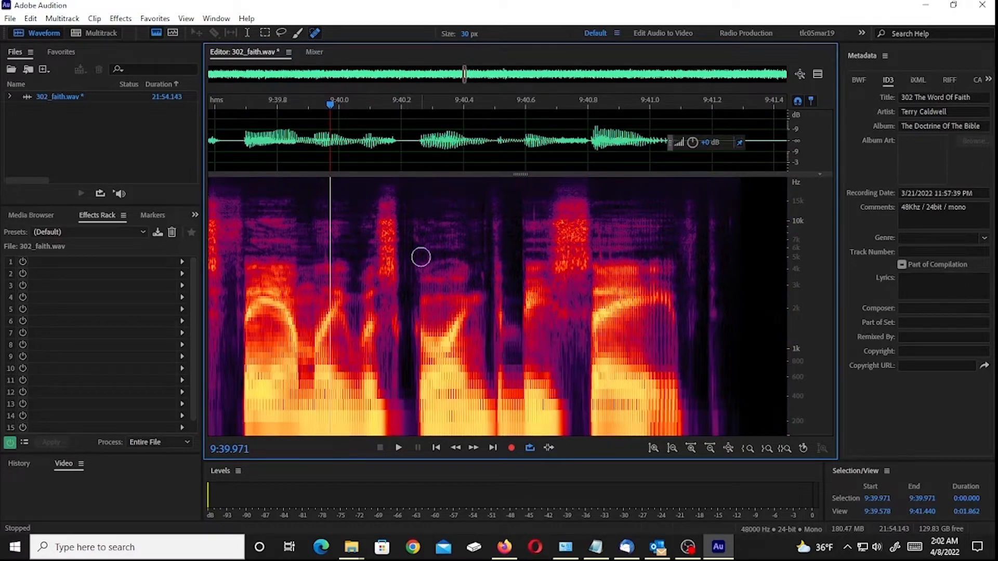
scroll(418, 280, "up", 2)
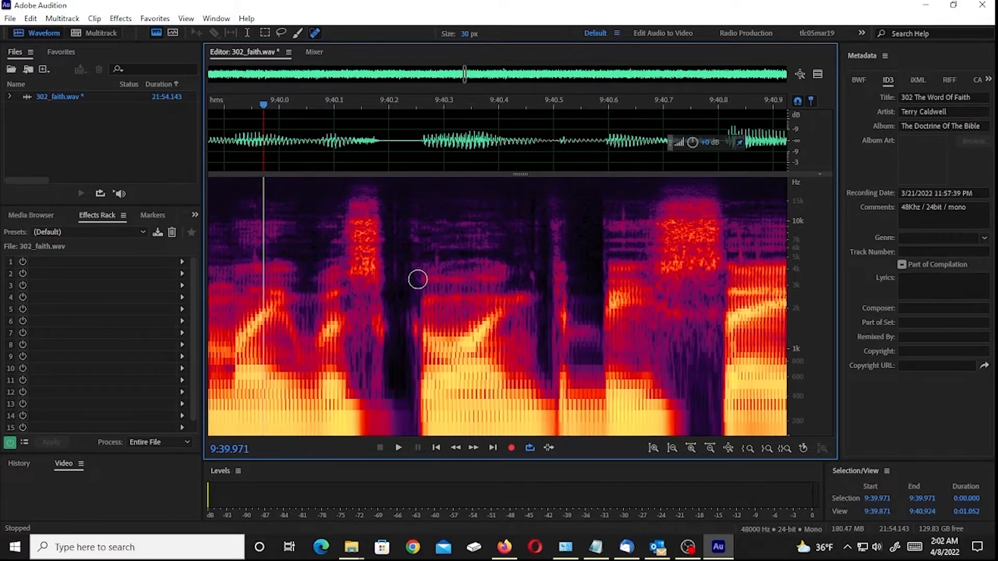
scroll(422, 282, "down", 1)
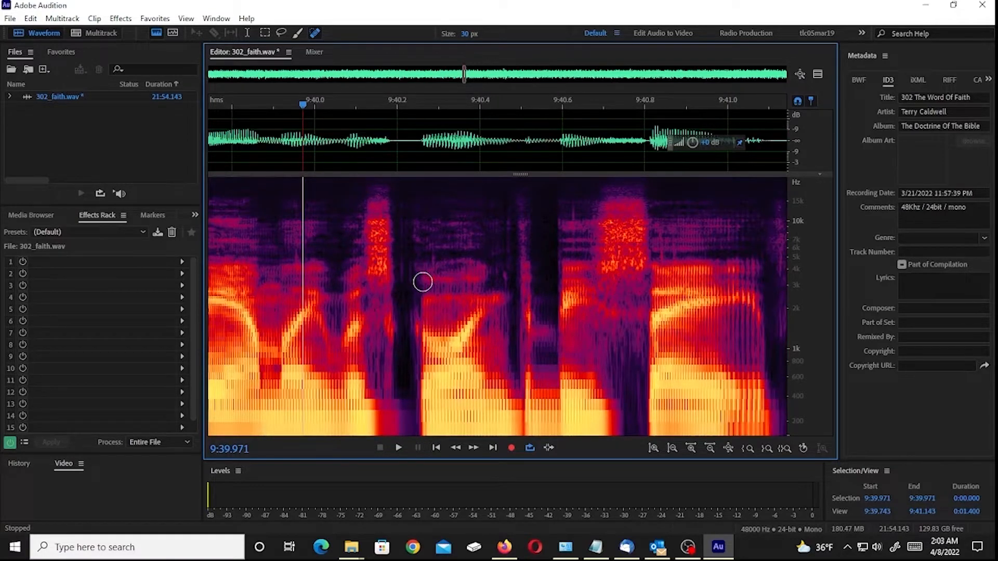
scroll(423, 282, "up", 3)
scroll(457, 293, "down", 1)
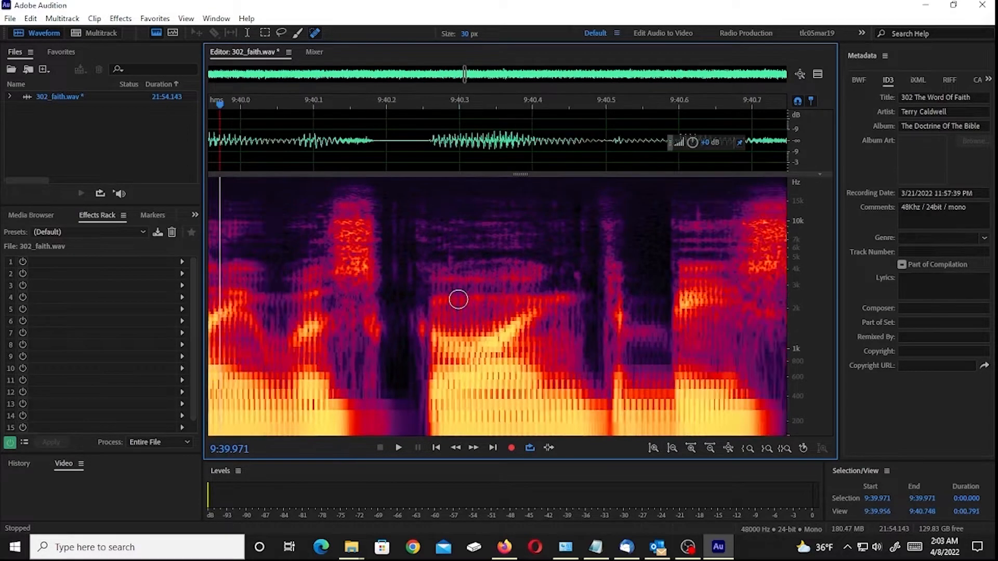
scroll(456, 304, "down", 4)
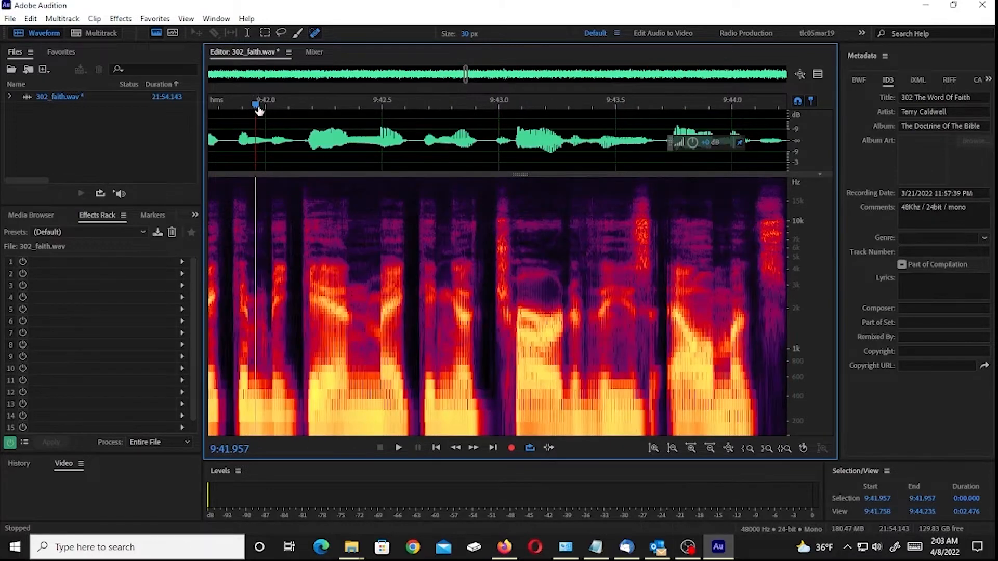
Step: Play the phrase after the silent gap, starting once at about 9:41.6 and once at about 9:41.45
left_click_drag(298, 93, 578, 99)
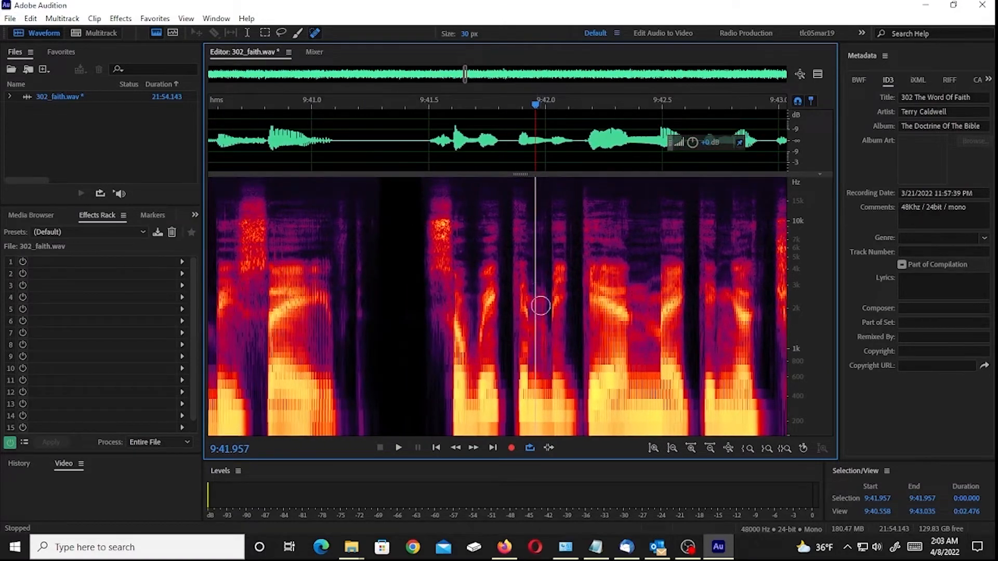
left_click(448, 102)
key("space")
key("space")
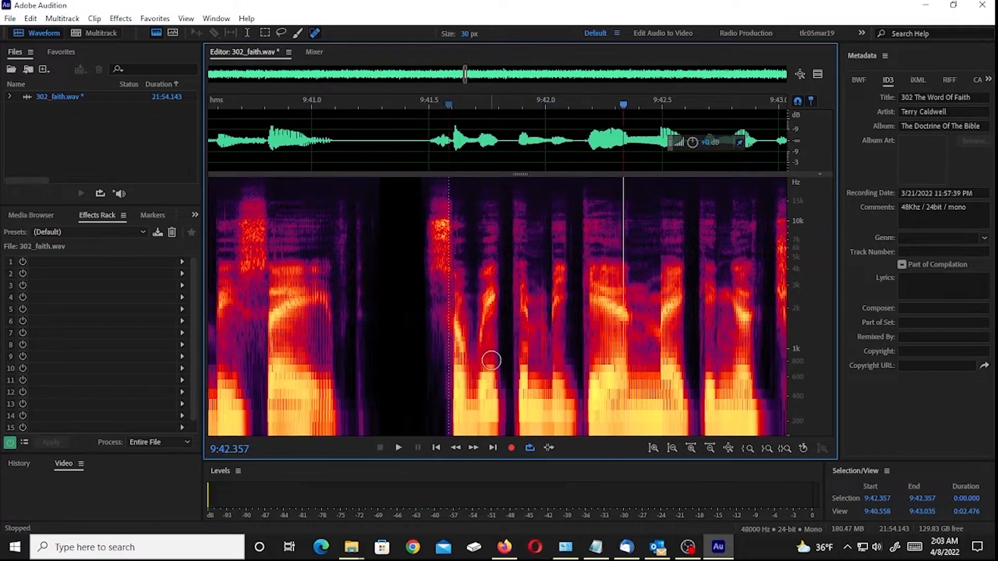
left_click(417, 101)
key("space")
key("space")
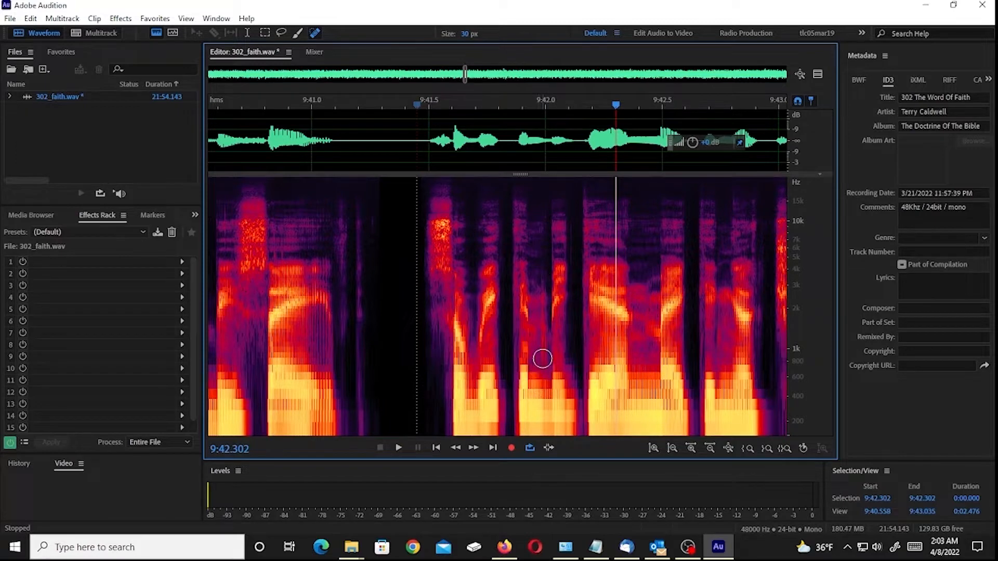
Step: Inspect the word around 9:42.0 up close and replay it from about 9:41.43
scroll(548, 386, "up", 1)
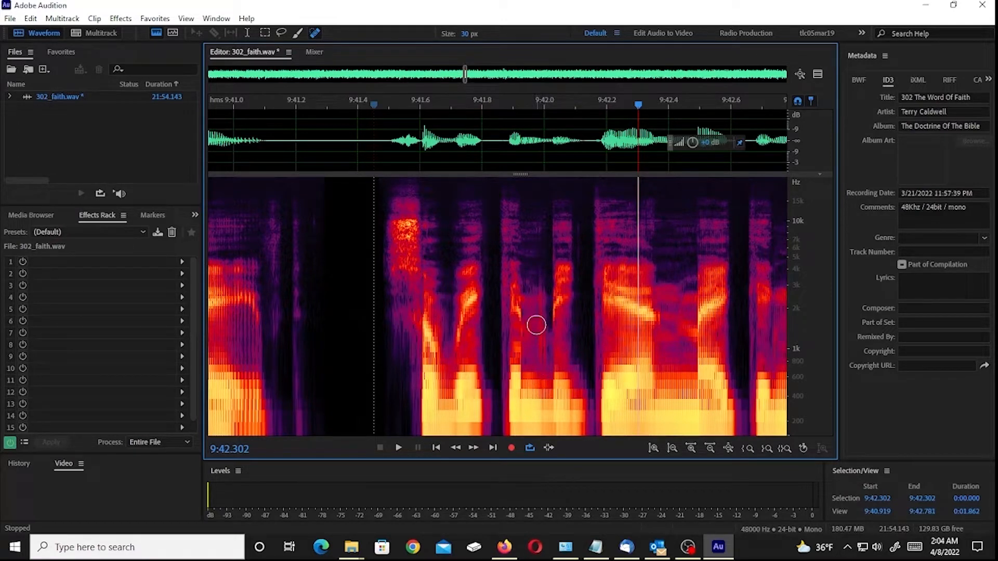
scroll(535, 359, "up", 1)
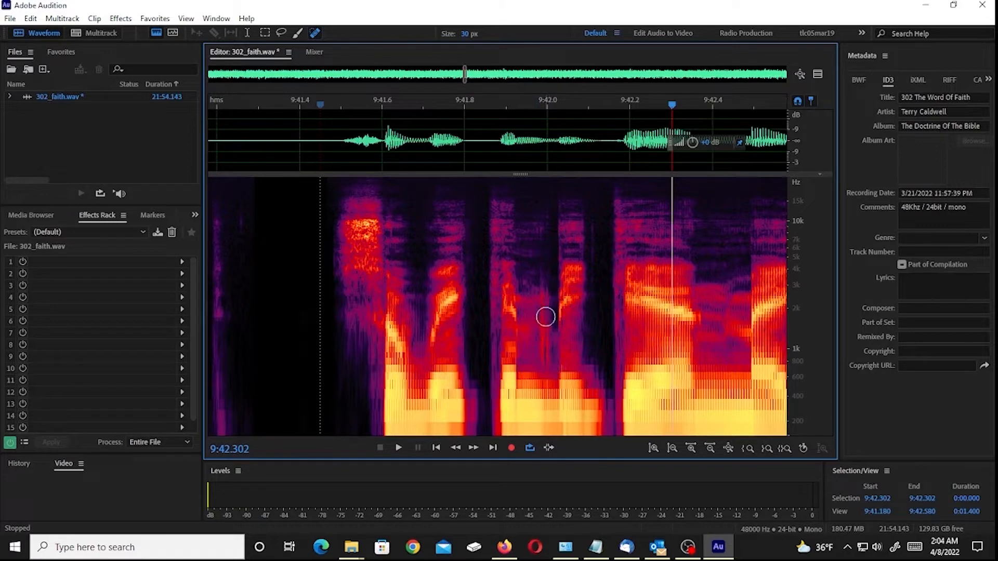
left_click(311, 102)
key("space")
key("space")
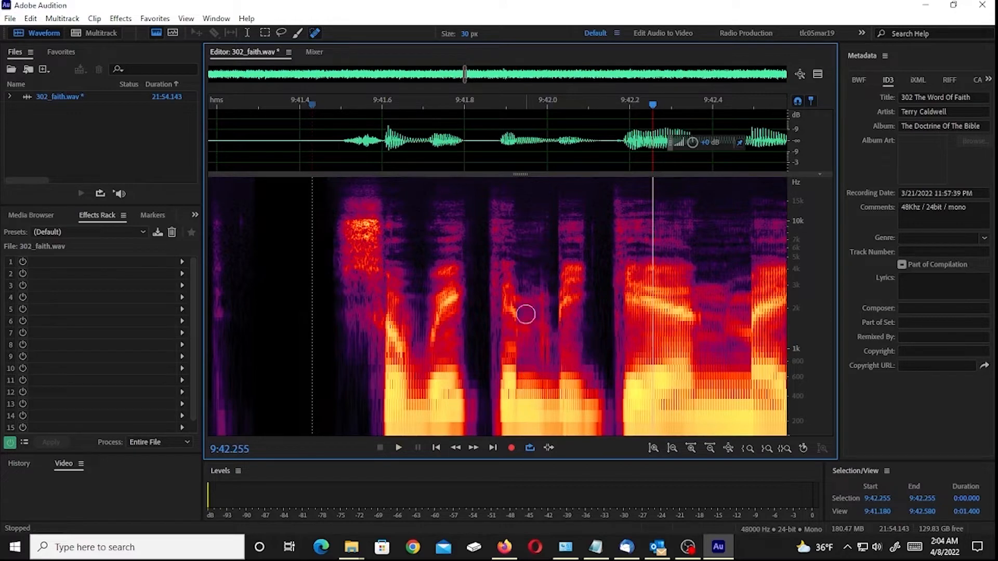
Step: Heal the noise at about 9:42.0 with a 30 px Spot Healing Brush stroke from about 800 Hz up to the highest frequencies
scroll(546, 339, "down", 1)
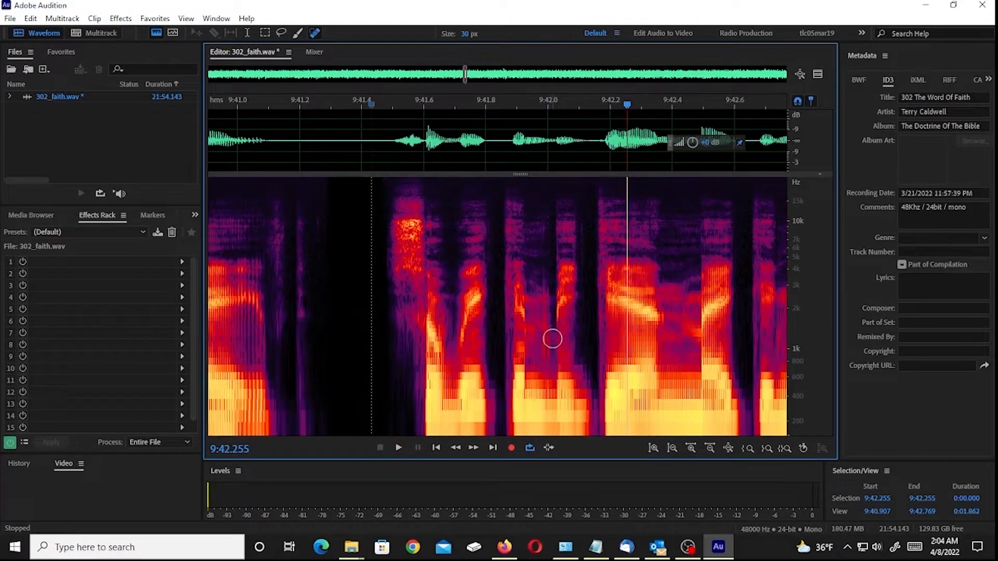
scroll(553, 338, "down", 1)
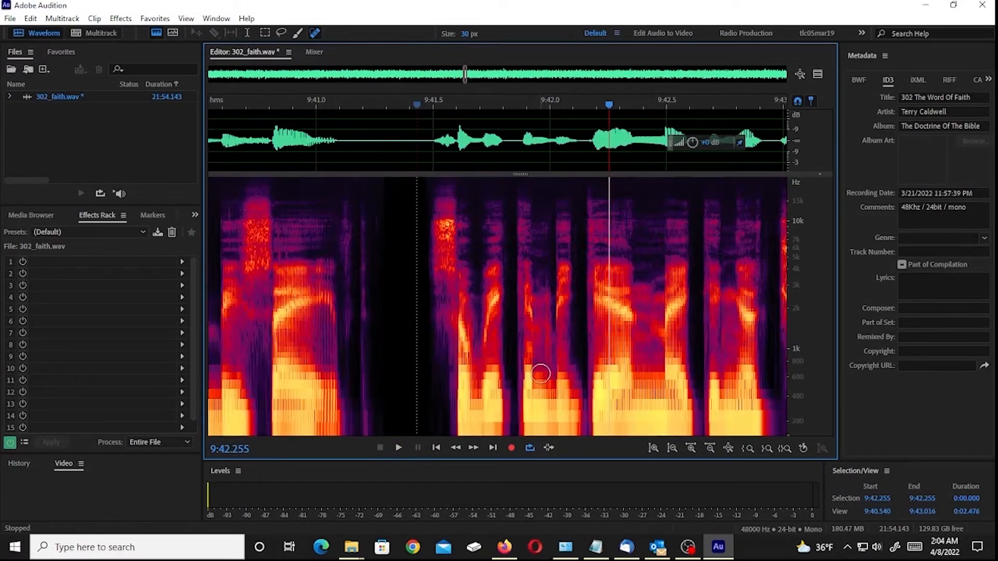
scroll(548, 349, "down", 1)
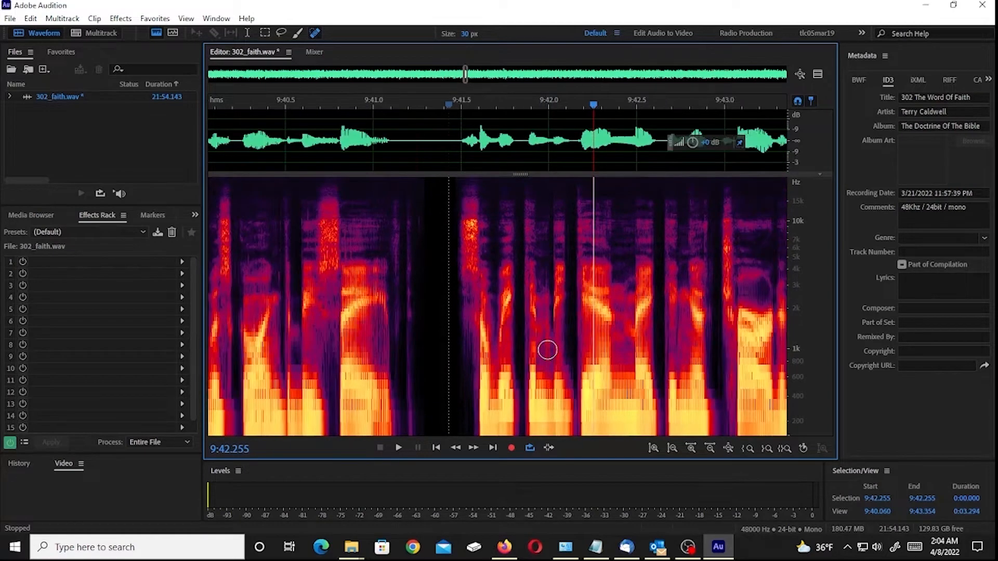
scroll(547, 353, "up", 2)
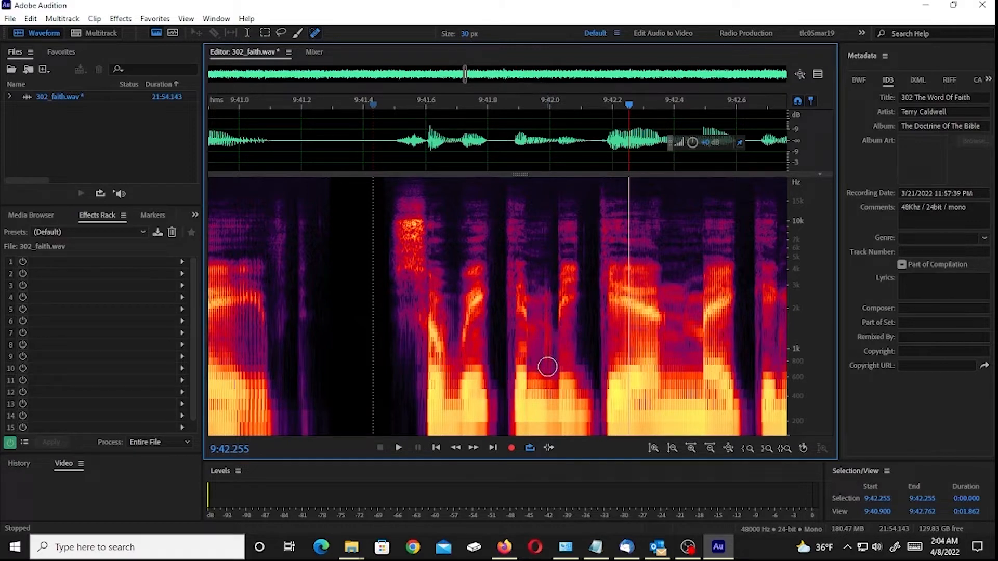
scroll(547, 368, "up", 2)
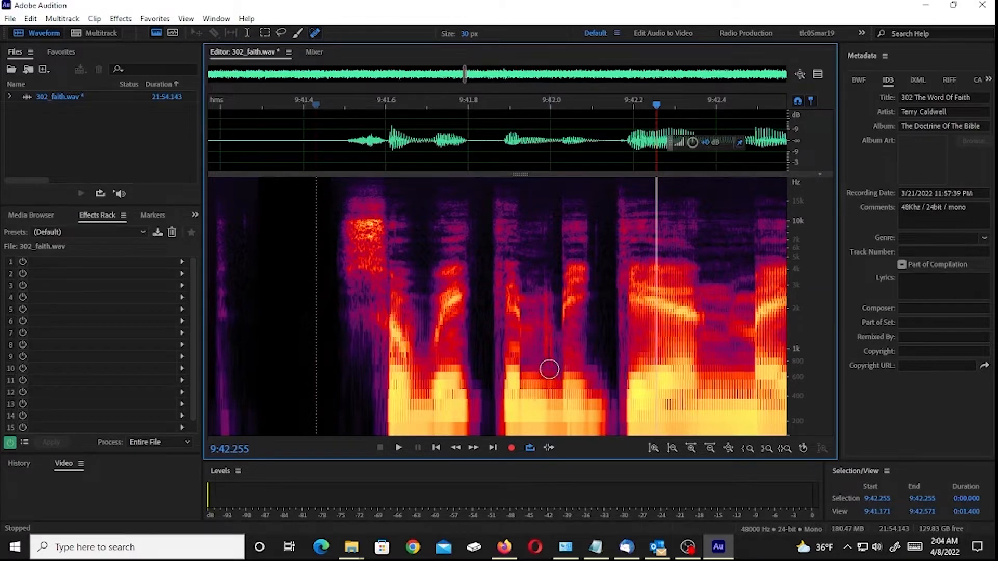
scroll(549, 369, "down", 1)
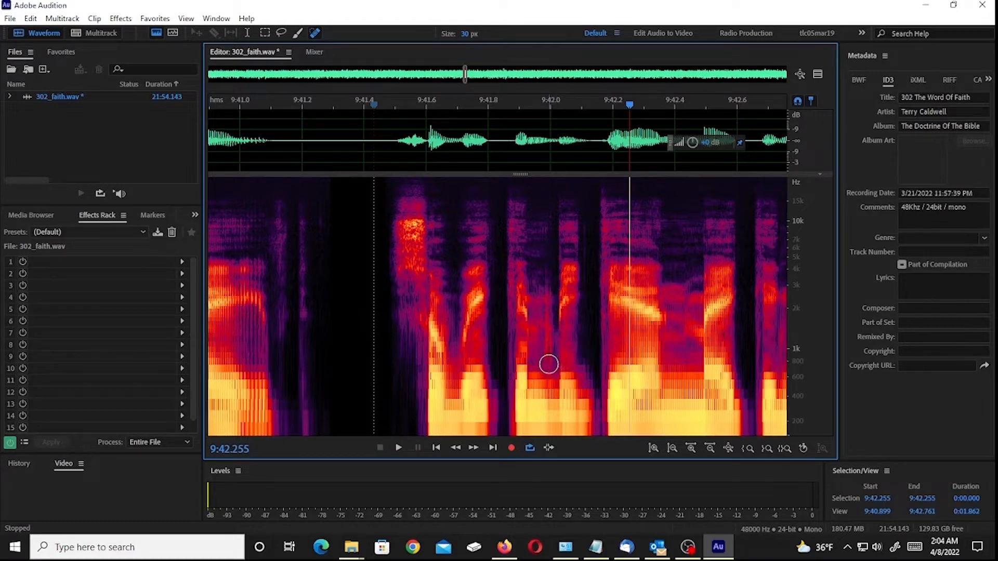
left_click_drag(549, 364, 545, 177)
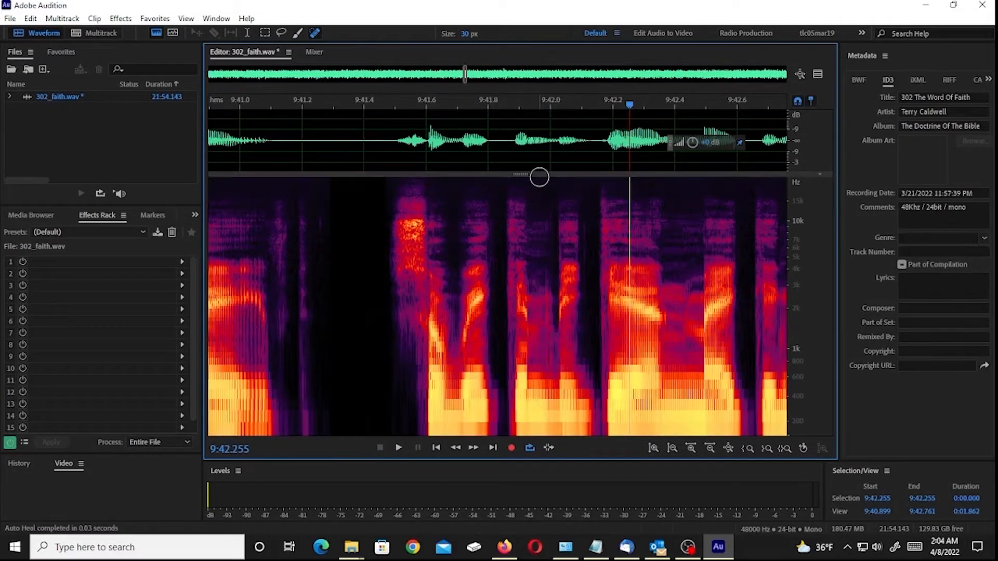
Step: Play back the healed phrase, starting once at 9:41.616 and once at 9:41.491
left_click(430, 104)
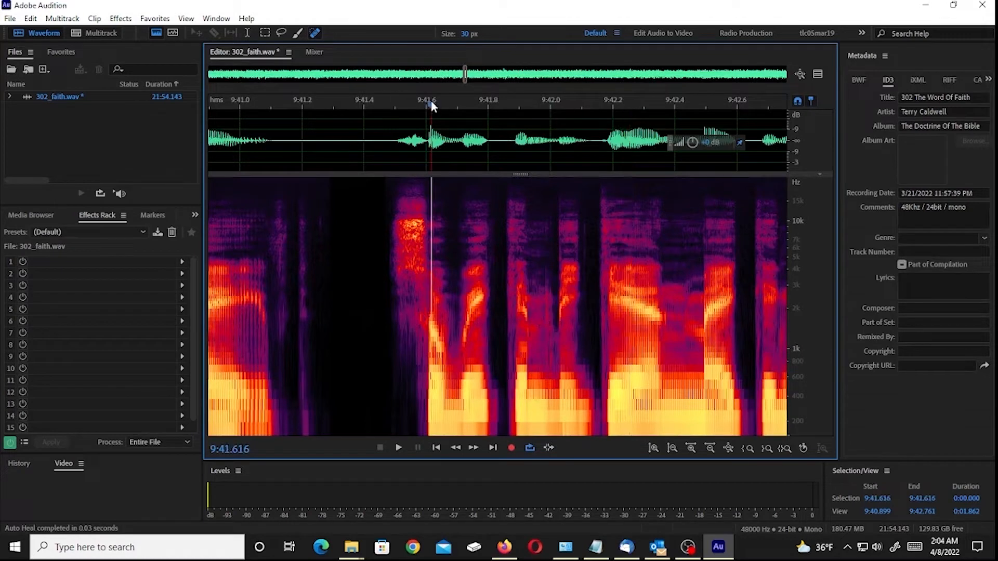
key("space")
key("space")
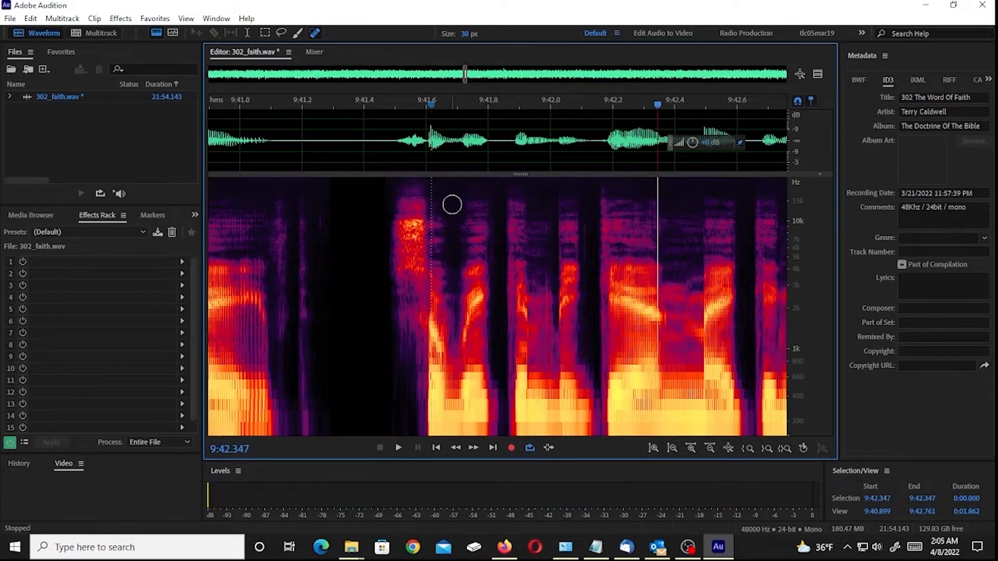
left_click(393, 102)
key("space")
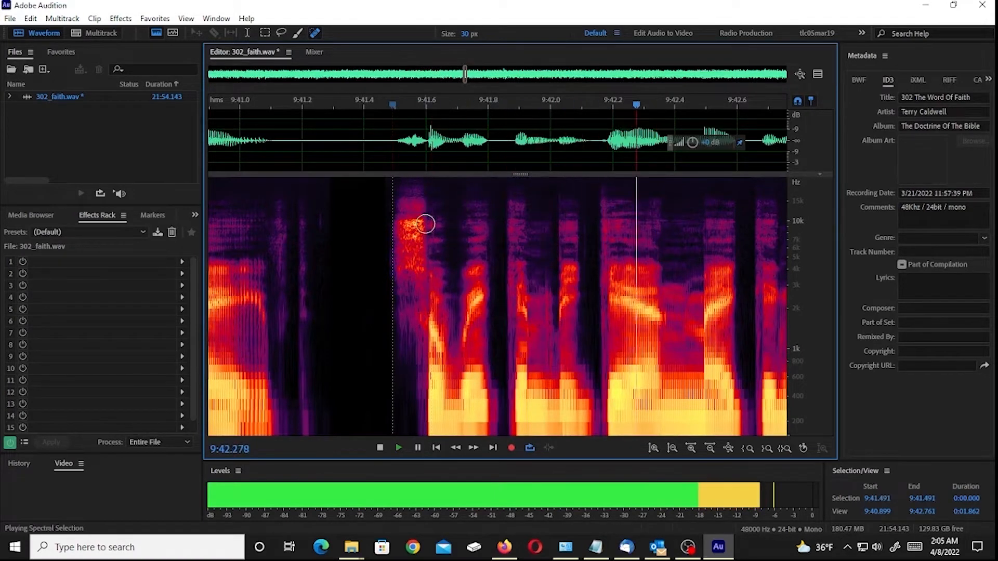
key("space")
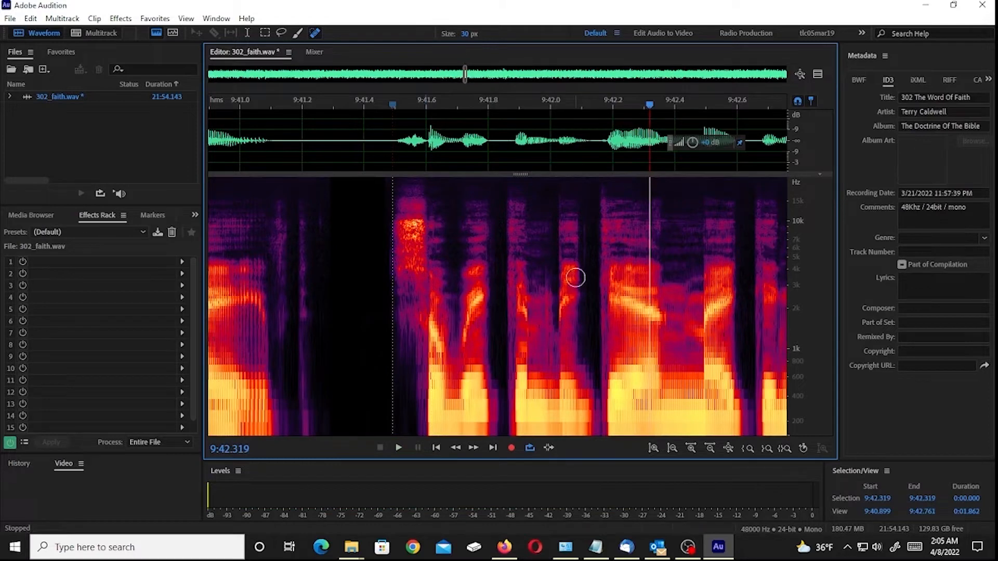
Step: Reduce the Spot Healing Brush to 27 px and heal upward through the spectrum from about 800 Hz near 9:42.0
left_click(600, 425)
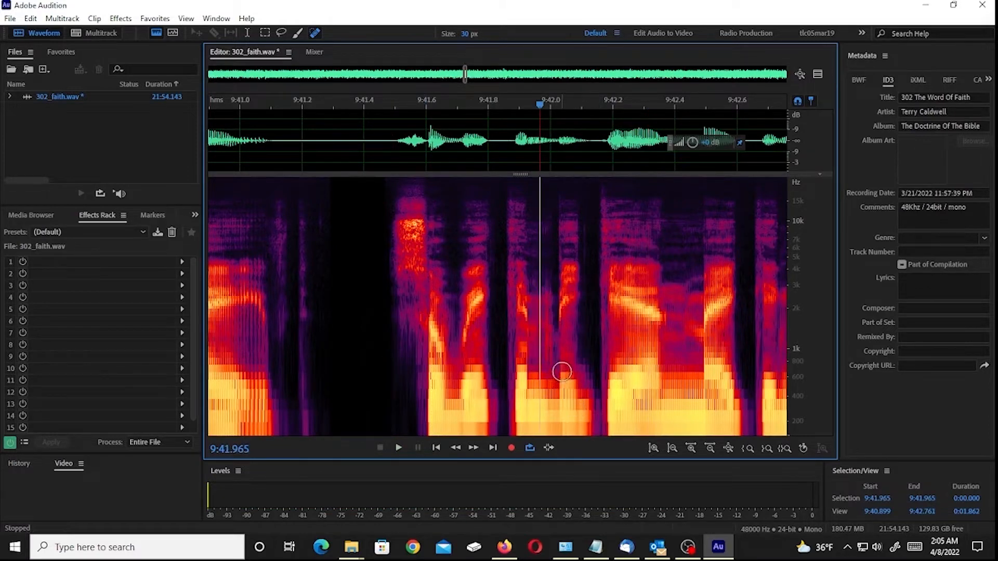
scroll(561, 371, "down", 1)
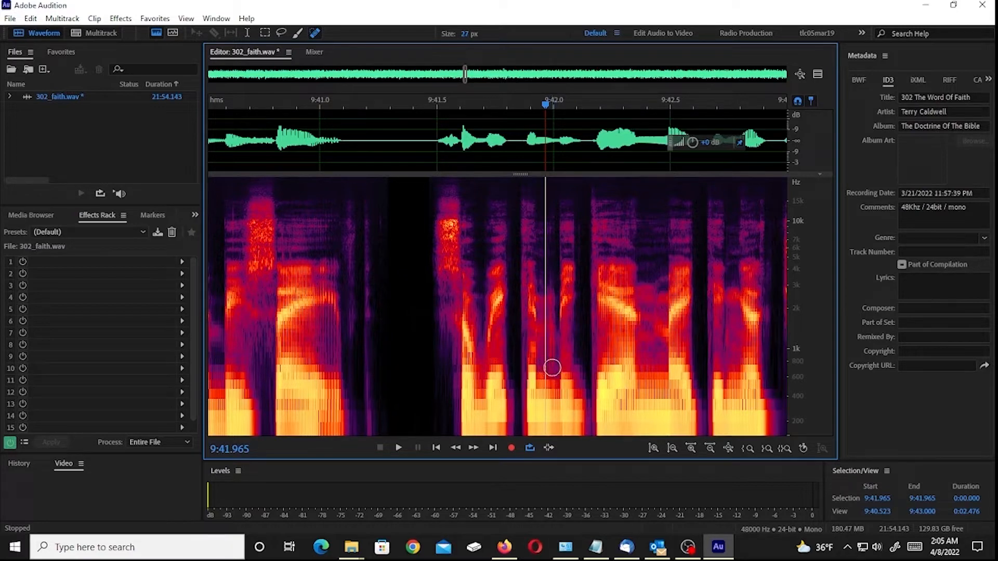
left_click_drag(553, 368, 538, 221)
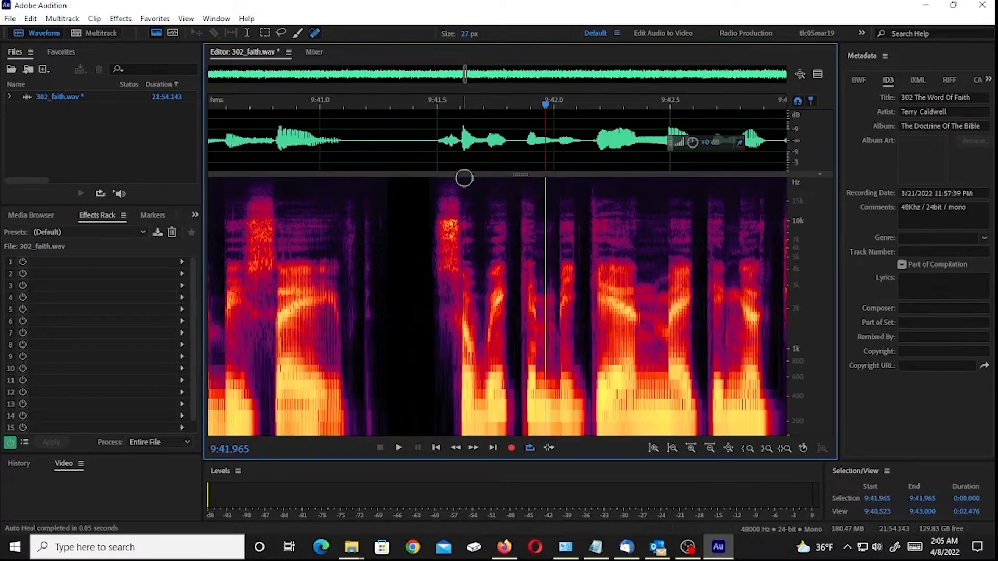
Step: Play back the healed phrase from about 9:41.255 to a little past 9:42.3
left_click(380, 103)
key("space")
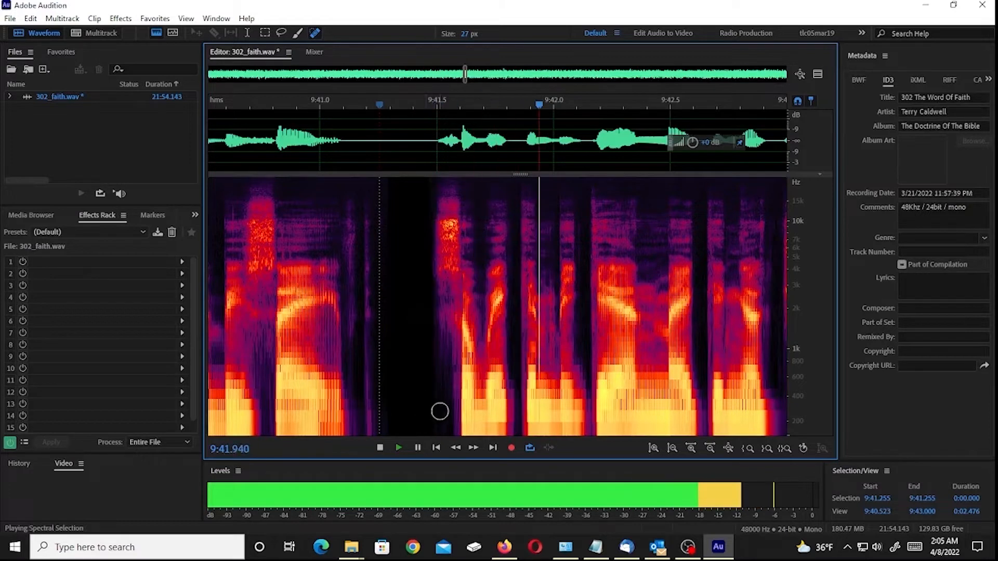
key("space")
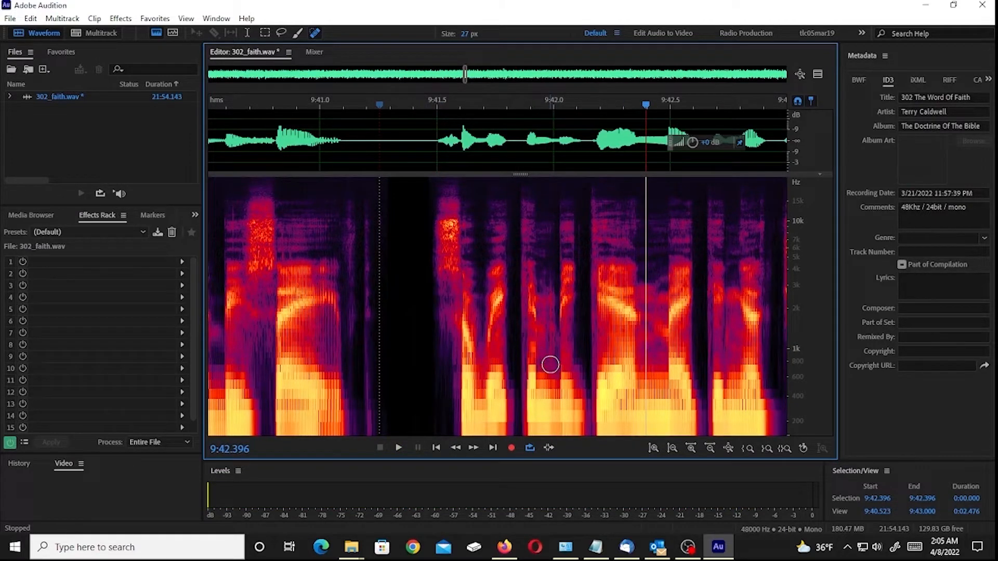
Step: Heal near 9:42.0 with a 27 px Spot Healing Brush stroke from about 800 Hz to 15 kHz, and replay from about 9:41.236
left_click_drag(550, 365, 559, 200)
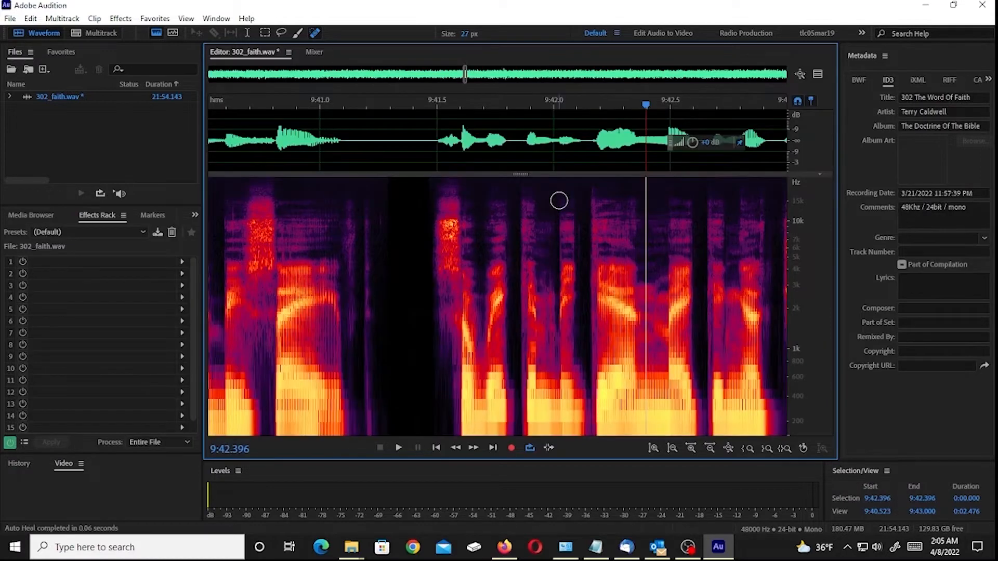
left_click(376, 100)
key("space")
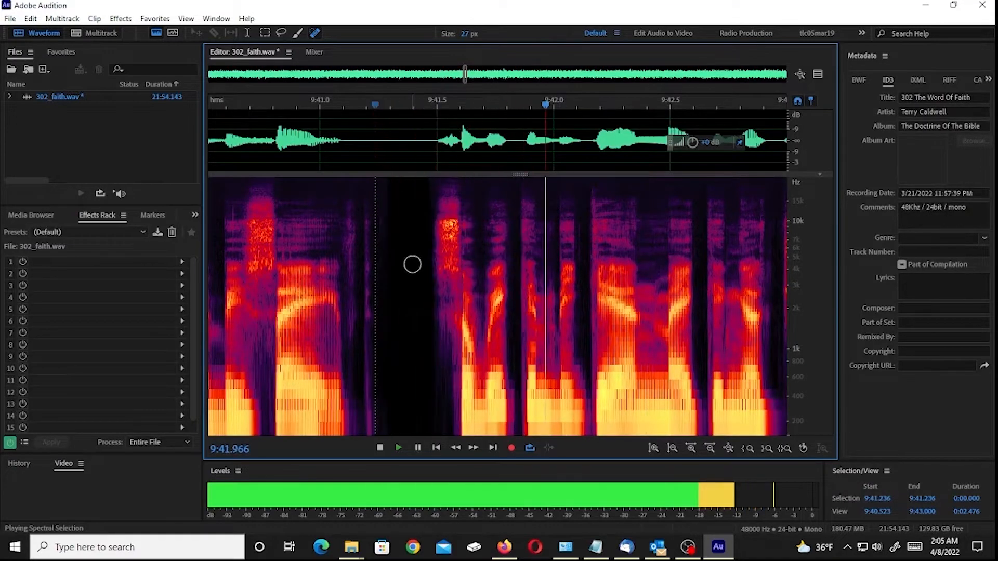
key("space")
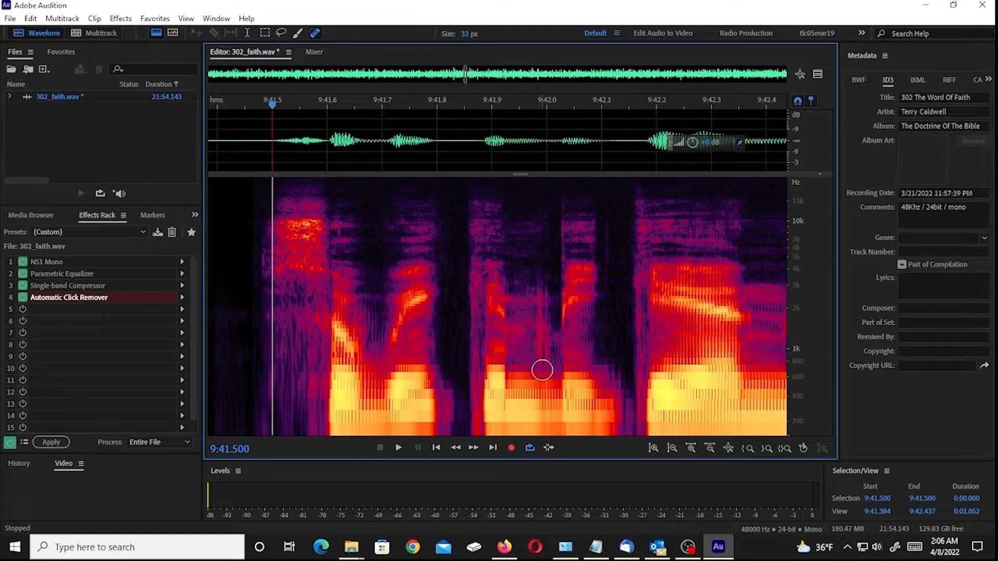
Step: Heal the noise near 9:42.0 from about 800 Hz to the highest frequencies with a 33 px brush stroke, and play from about 9:41.647
mouse_move(542, 370)
left_mouse_down()
mouse_move(542, 300)
mouse_move(566, 176)
left_mouse_up()
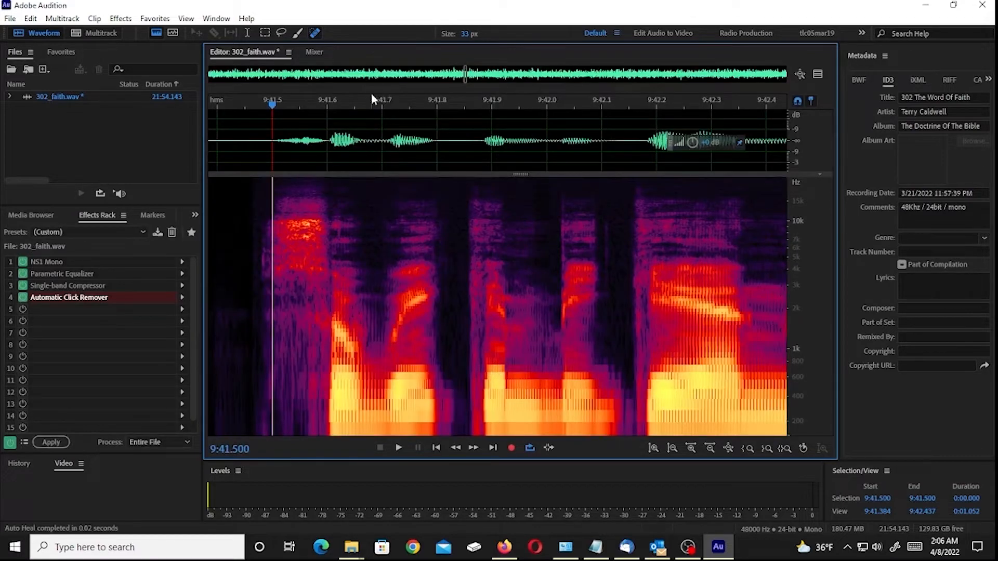
left_click(353, 107)
scroll(359, 110, "down", 2)
key("space")
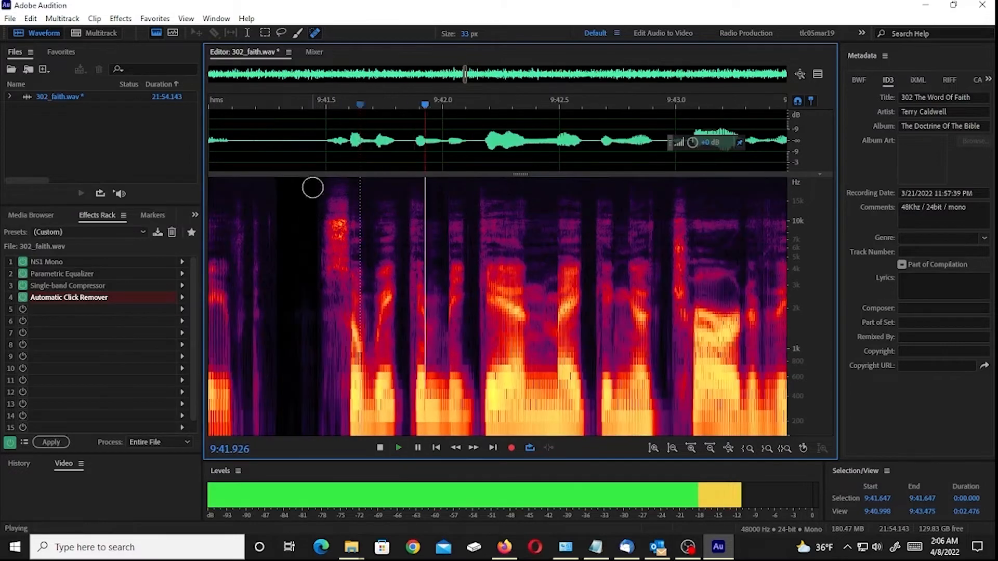
Step: Replay the healed phrase several times, starting at about 9:41.396, 9:41.311 and 9:41.420
left_click(302, 102)
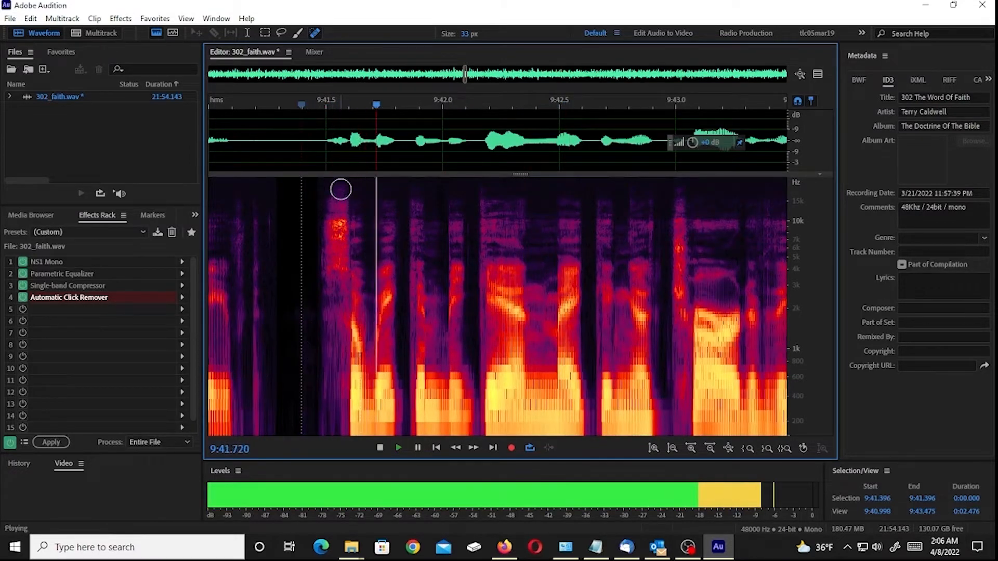
left_click(281, 102)
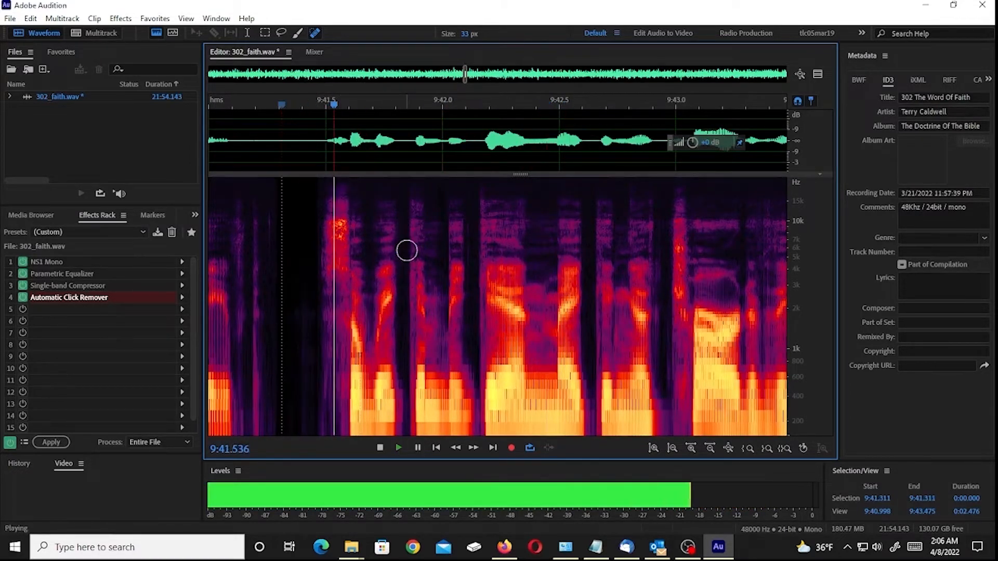
key("space")
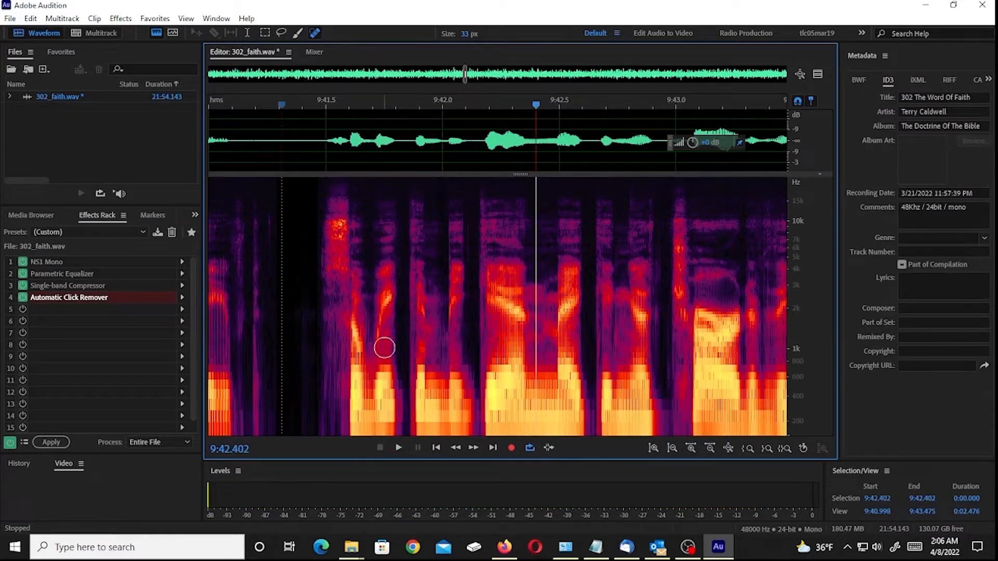
left_click(306, 100)
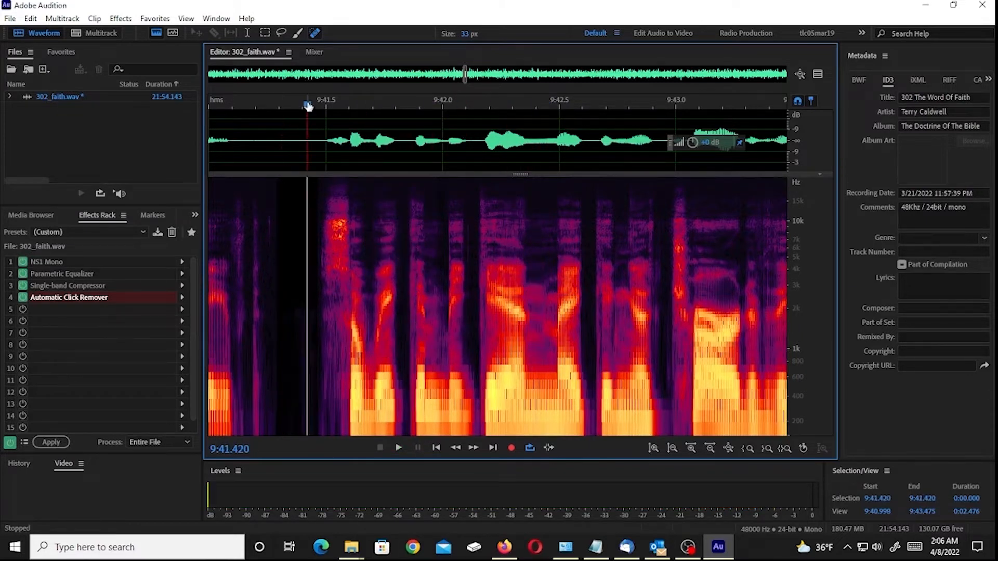
key("space")
key("space")
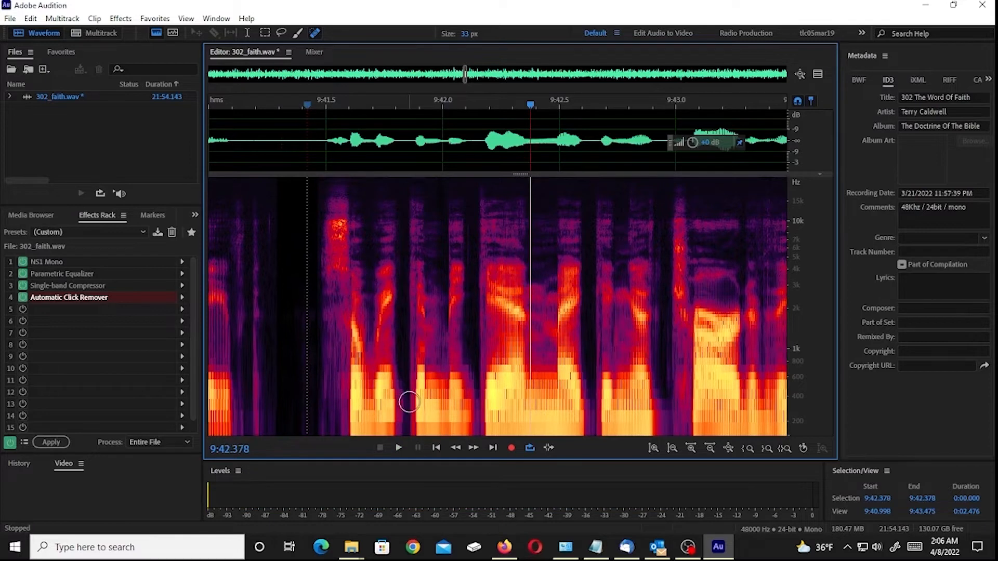
Step: Undo the last heal and play the original phrase for comparison from about 9:41.436 and from 9:41.351
key("ctrl+z")
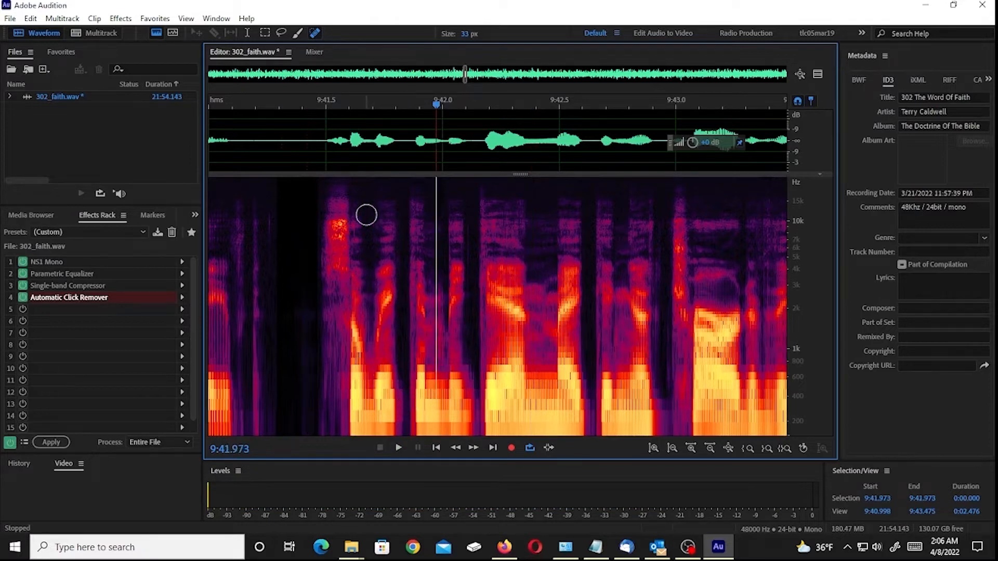
left_click(311, 109)
key("space")
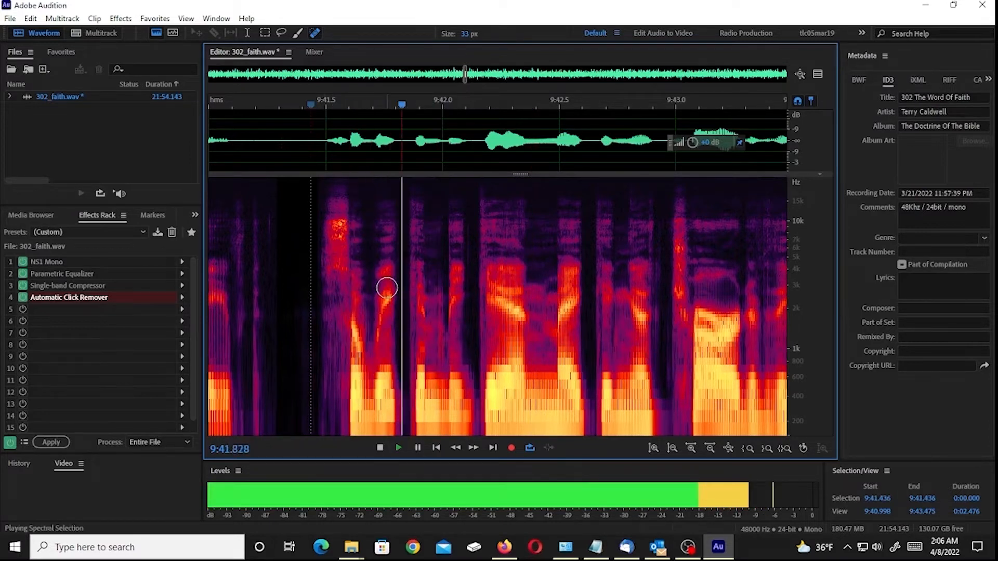
key("space")
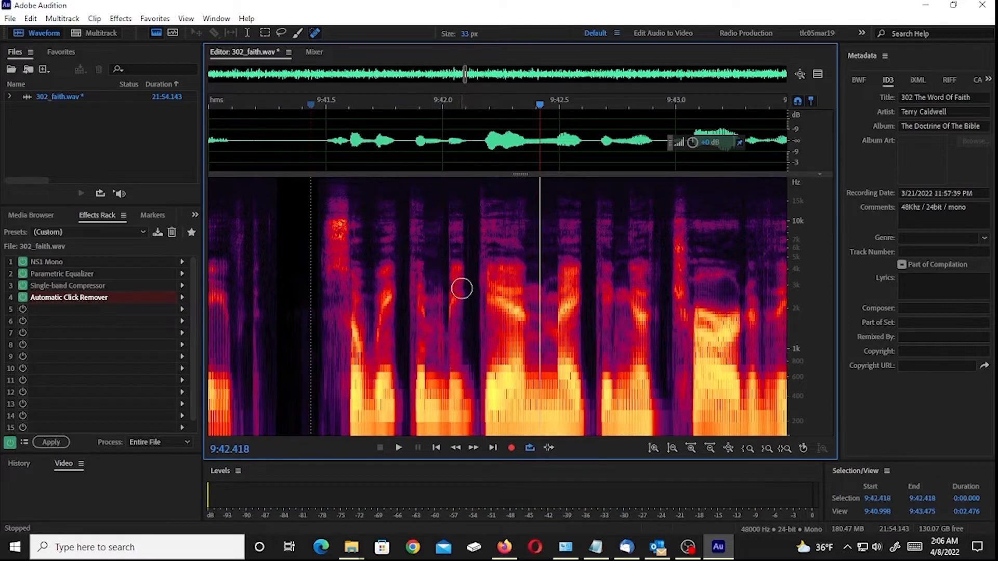
left_click(290, 104)
key("space")
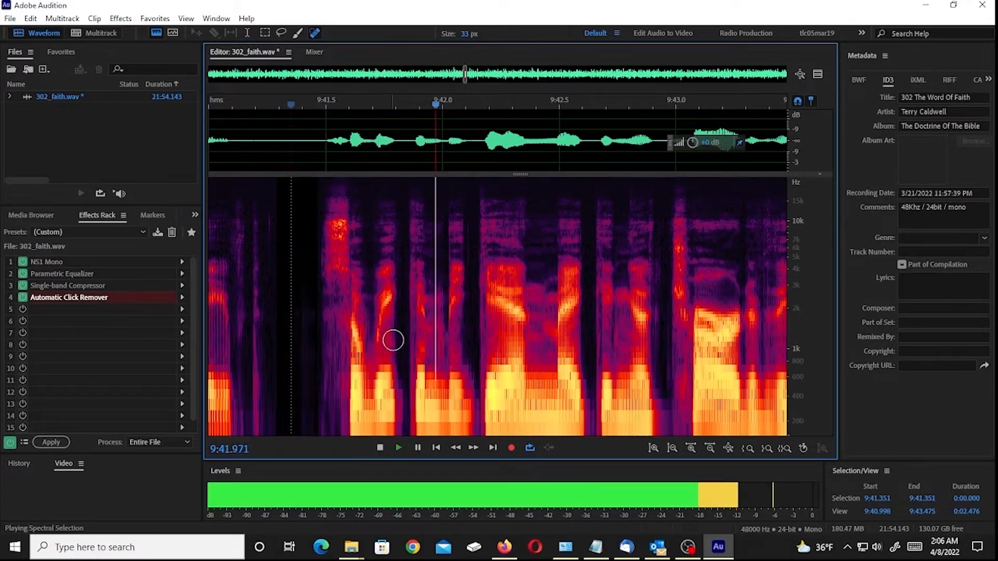
key("space")
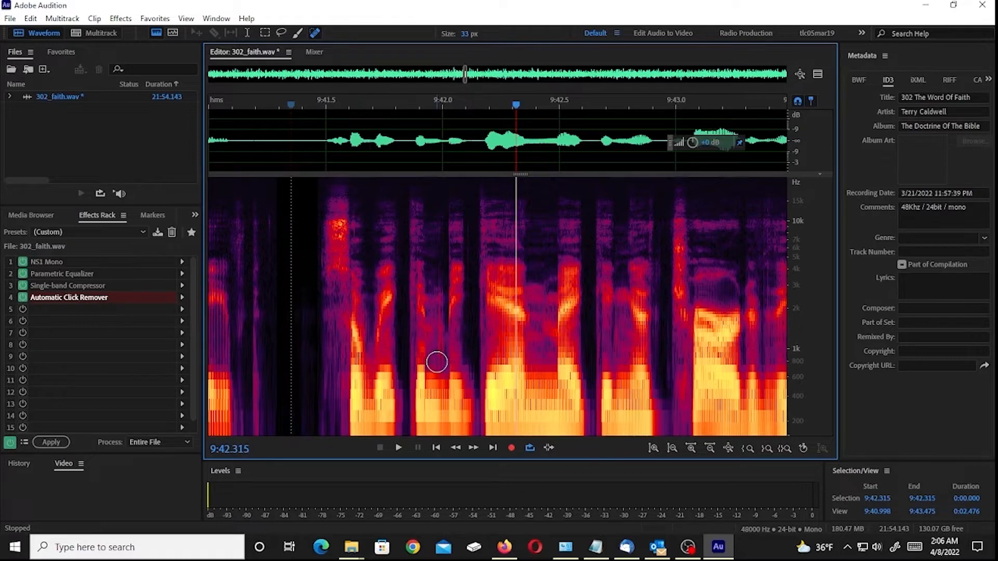
Step: Try healing the noise near 9:41.97 from about 800 Hz to the highest frequencies with a 33 px brush stroke, and undo it
left_click_drag(436, 362, 437, 179)
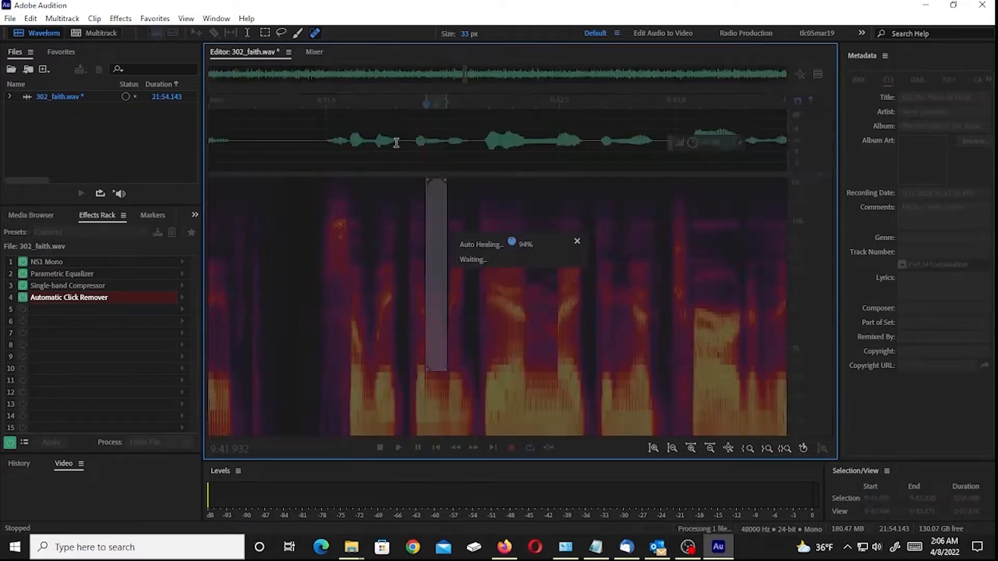
left_click(291, 104)
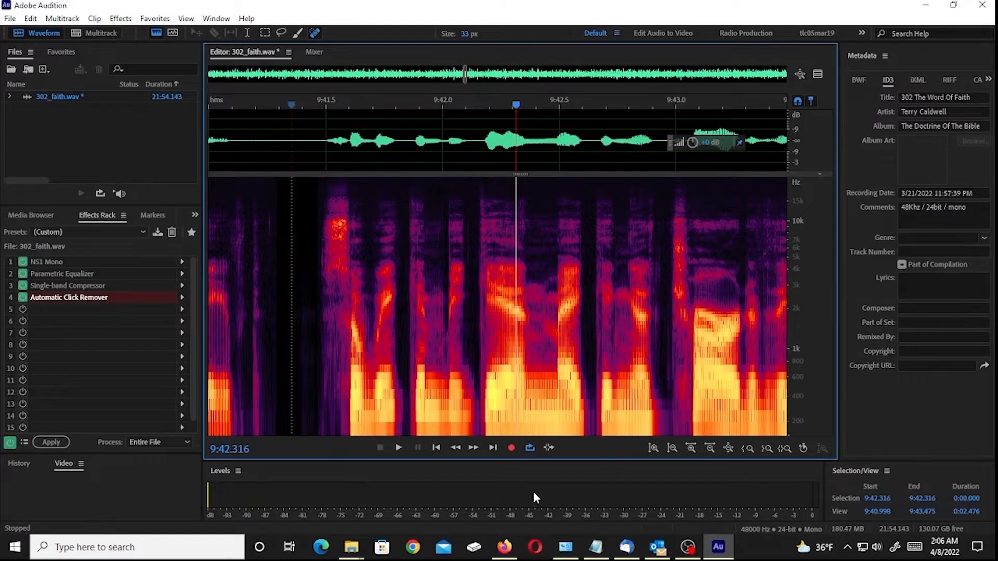
key("Left")
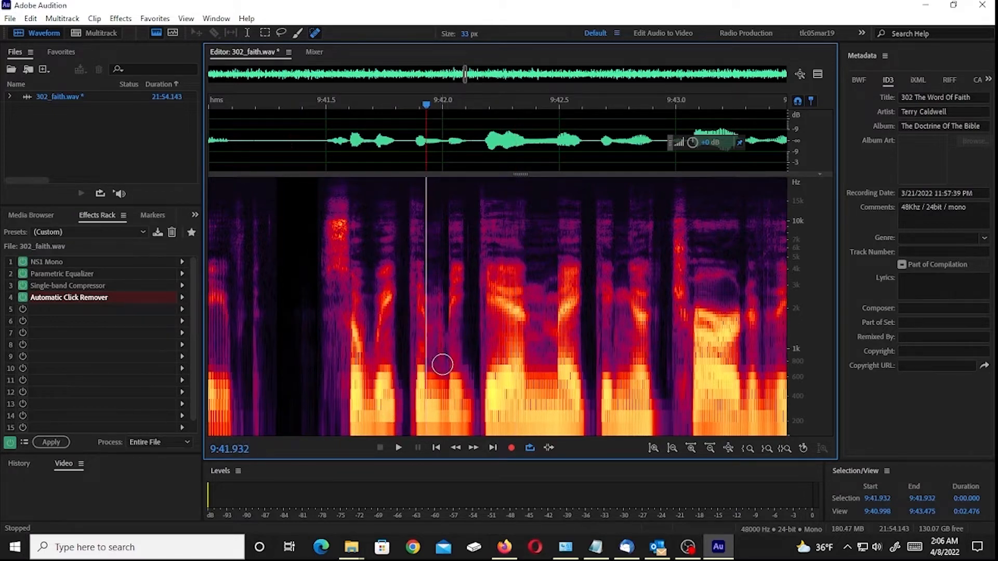
Step: Heal the noise just before 9:42.0 with a 33 px brush stroke from about 800 Hz to 15 kHz, and replay from about 9:41.65
scroll(442, 364, "up", 2)
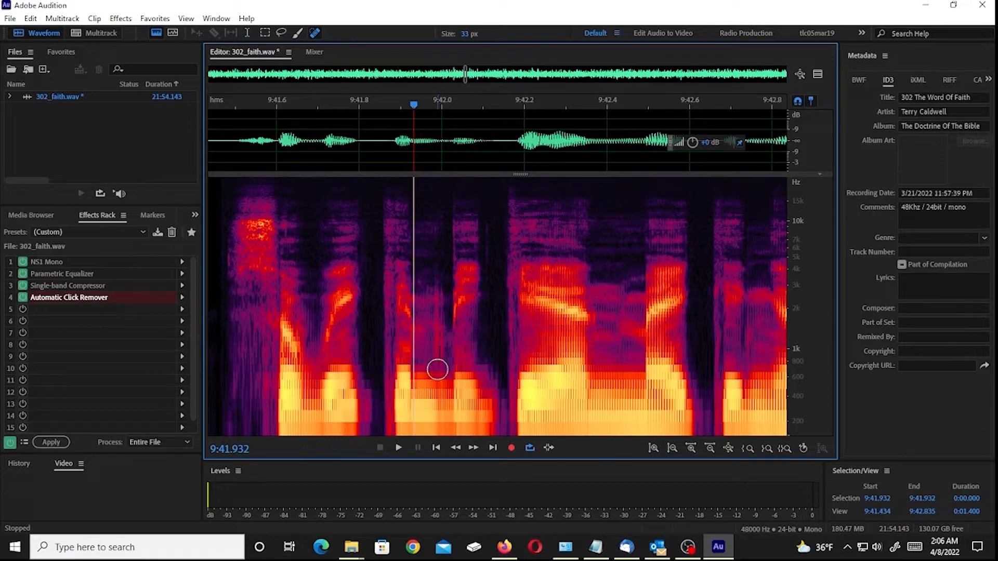
left_click_drag(437, 370, 440, 199)
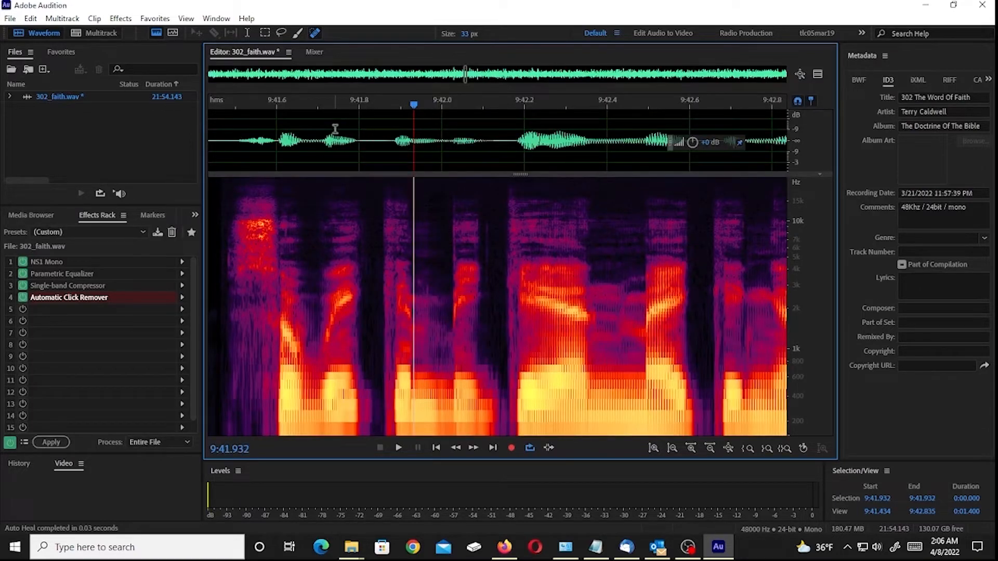
left_click(298, 98)
key("space")
key("space")
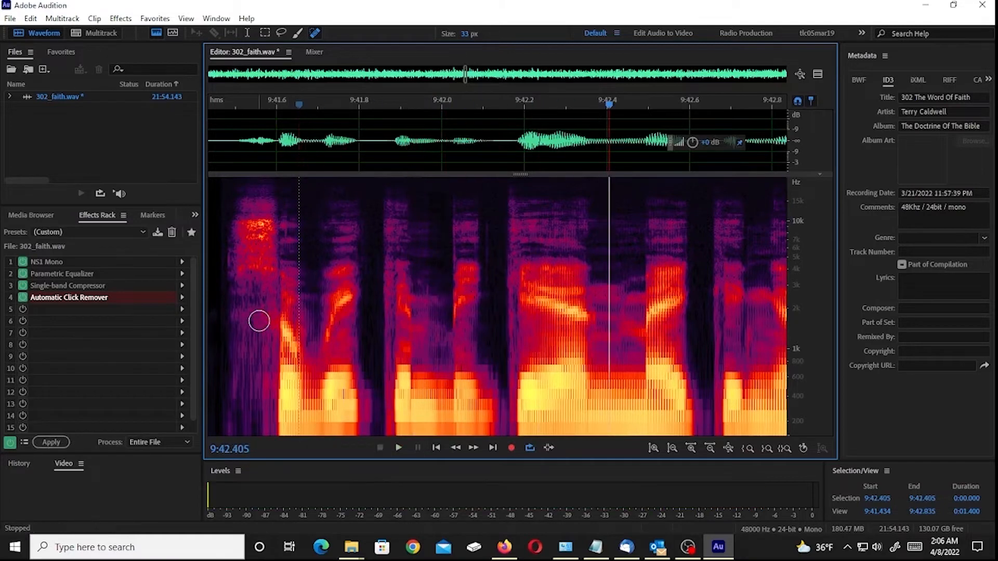
Step: Inspect the healed area around 9:42.0 and play the surrounding phrase from about 9:41.226 and from about 9:41.04
scroll(410, 383, "up", 3)
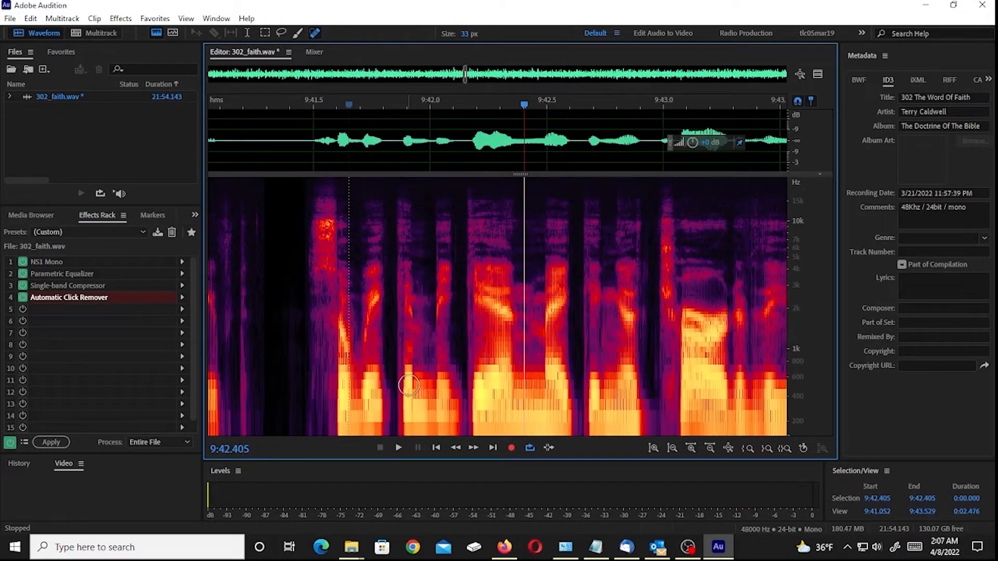
scroll(445, 338, "down", 3)
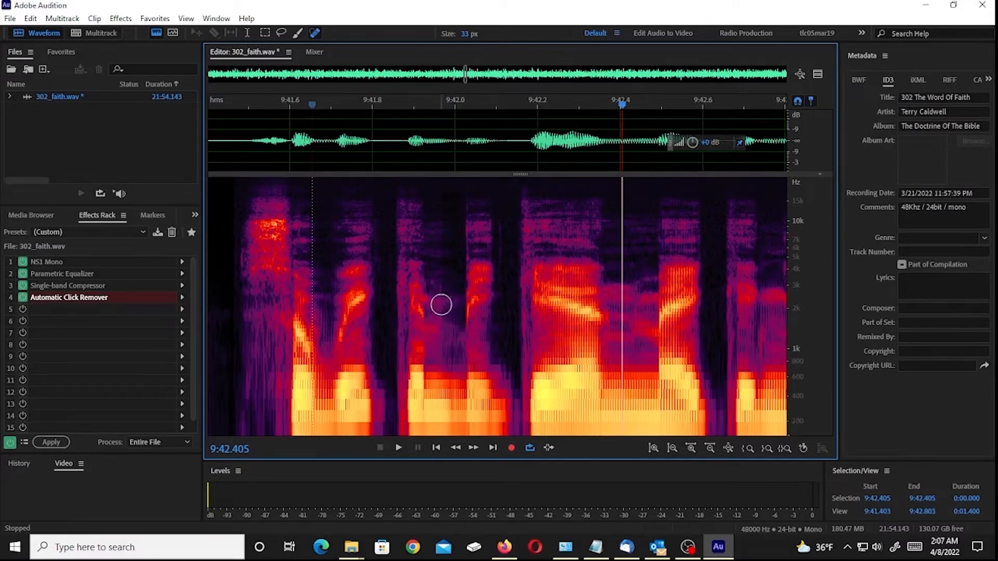
scroll(460, 315, "down", 2)
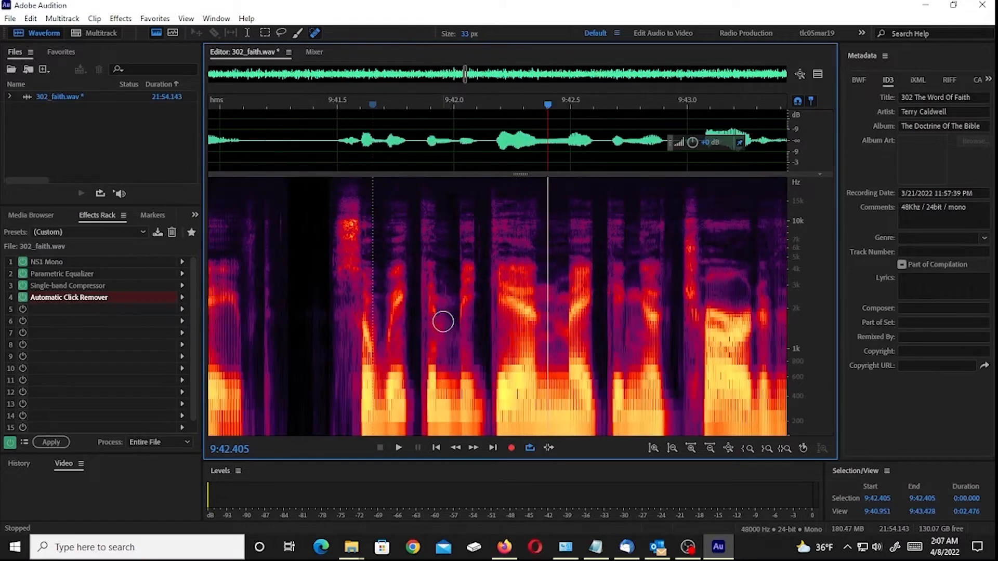
left_click(272, 98)
scroll(356, 263, "down", 2)
key("space")
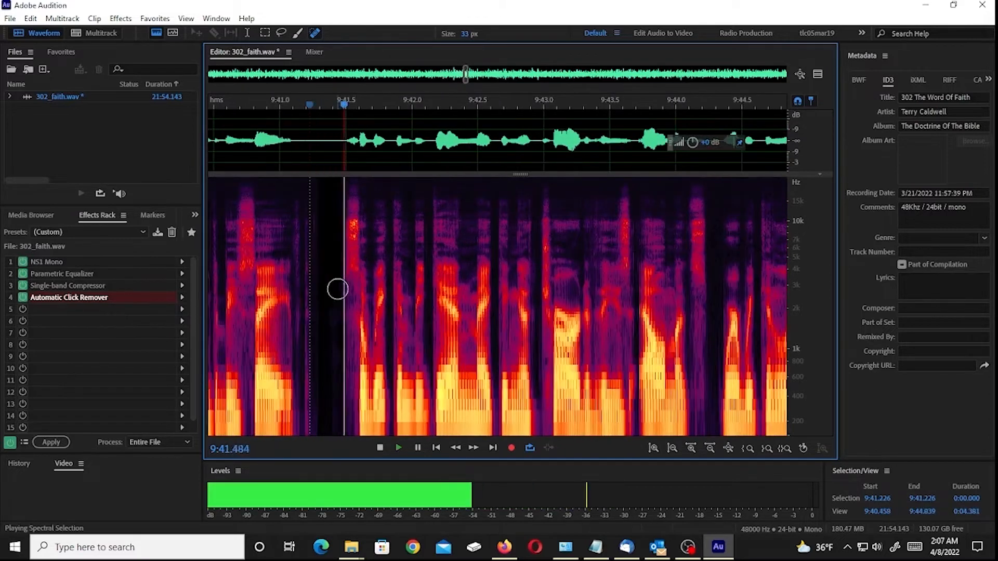
key("space")
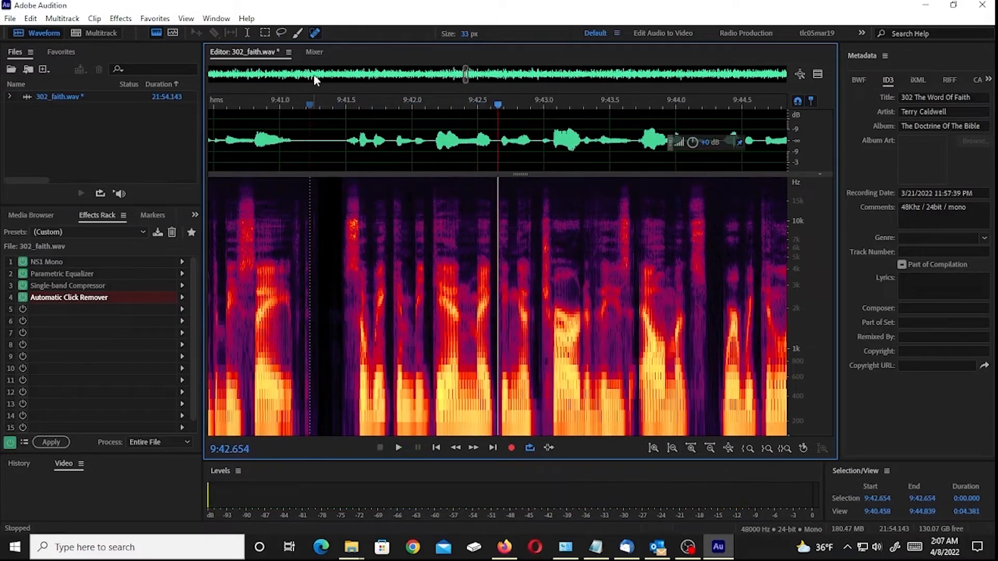
left_click(286, 101)
key("space")
key("space")
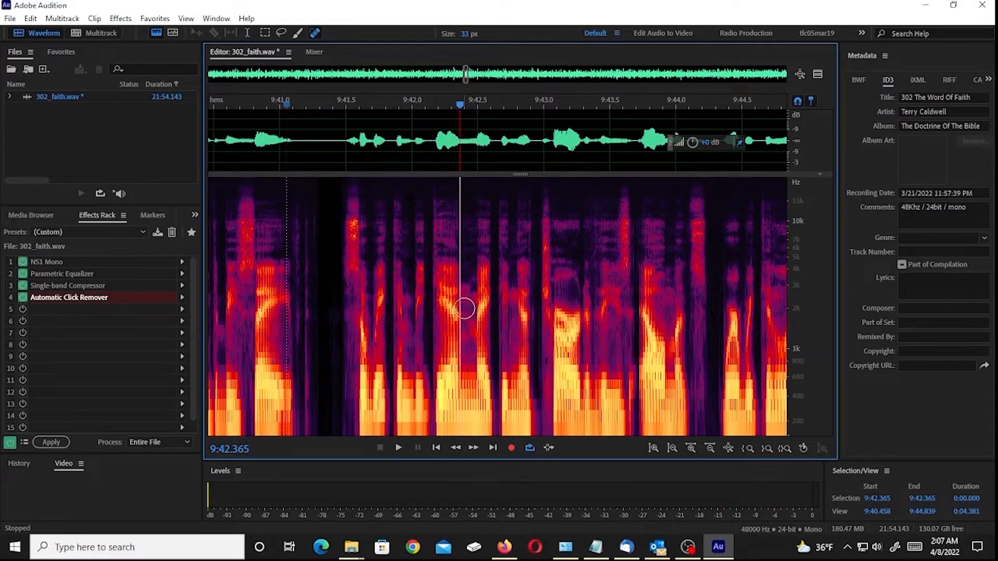
Step: Compare the spectral display at resolutions of 16384, 1024 and 32, and examine the area after 9:42.0 at resolution 32
scroll(450, 342, "up", 2)
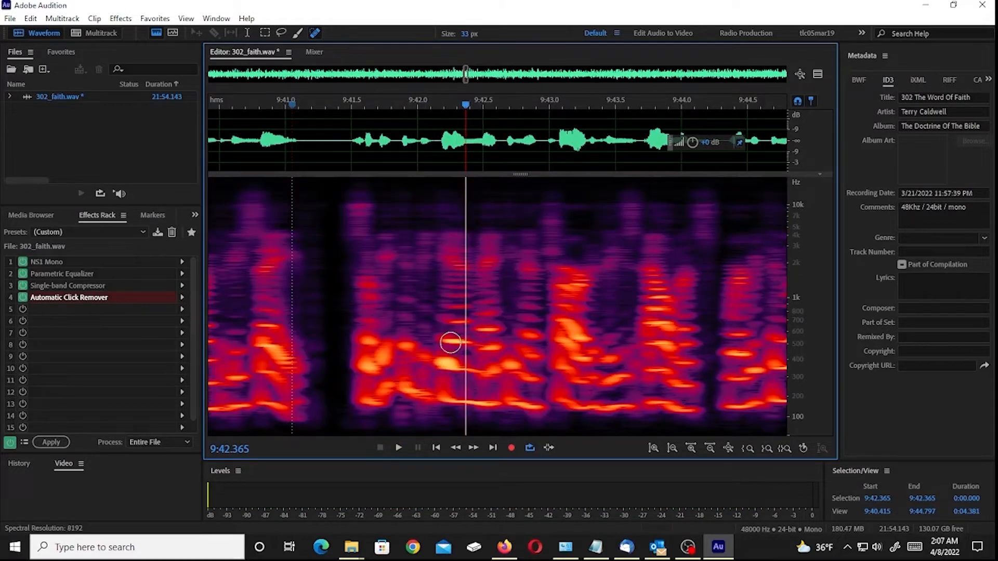
scroll(450, 343, "up", 1)
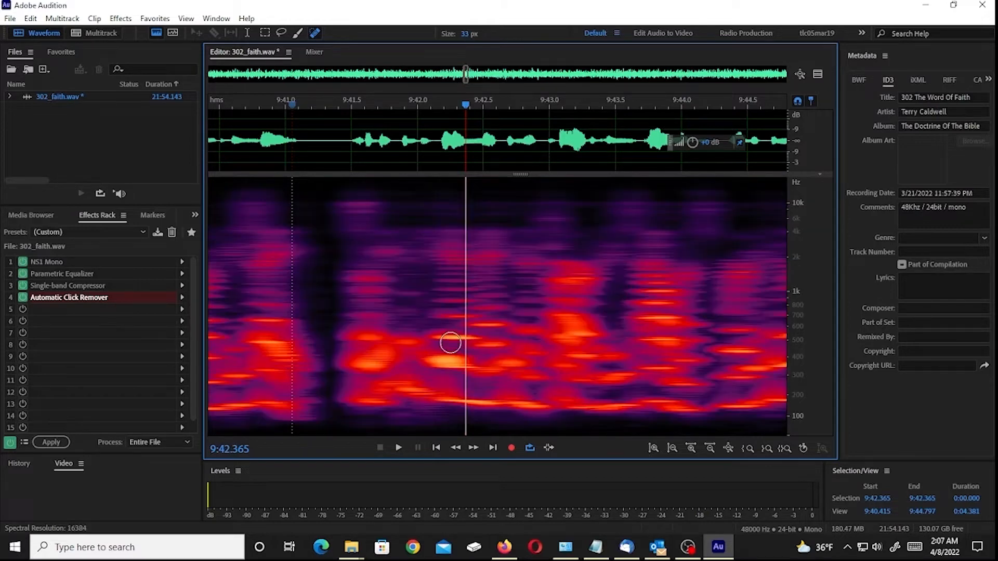
scroll(450, 343, "down", 4)
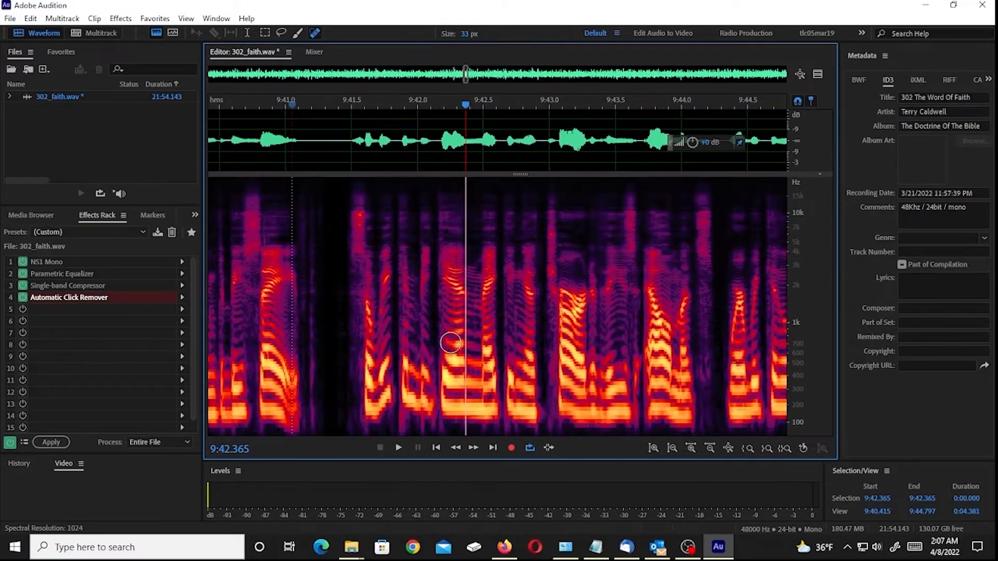
scroll(450, 343, "down", 5)
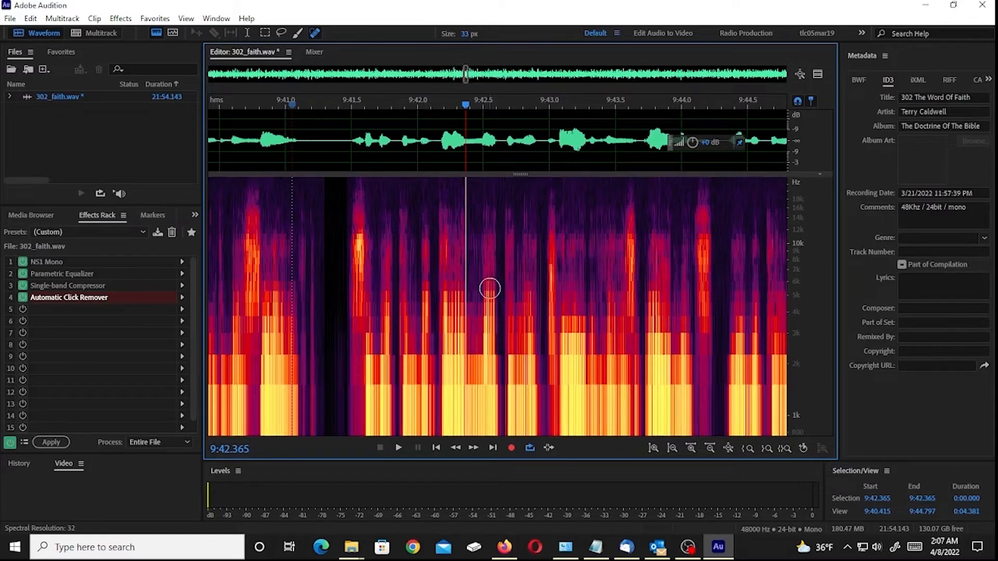
scroll(472, 299, "up", 3)
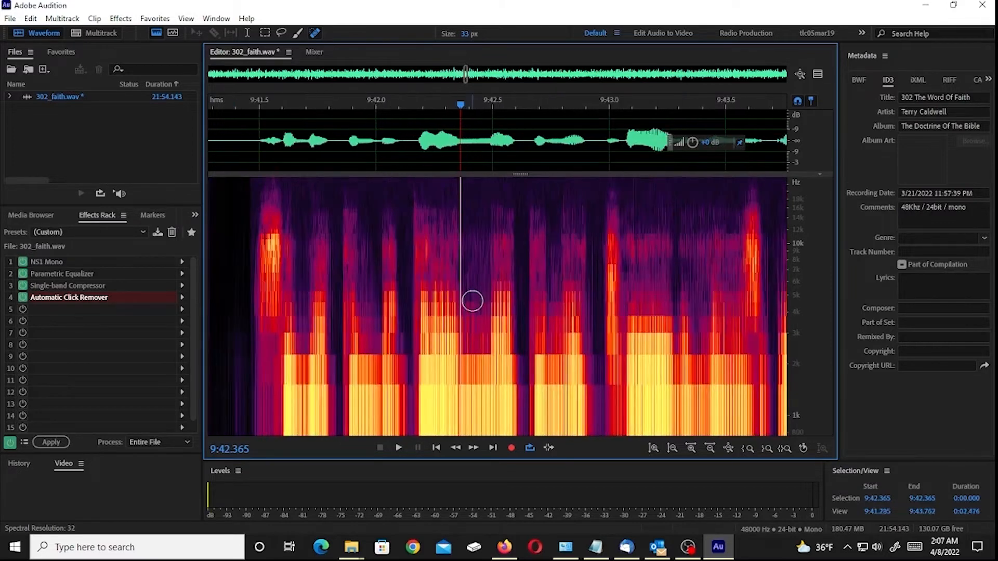
scroll(472, 306, "up", 1)
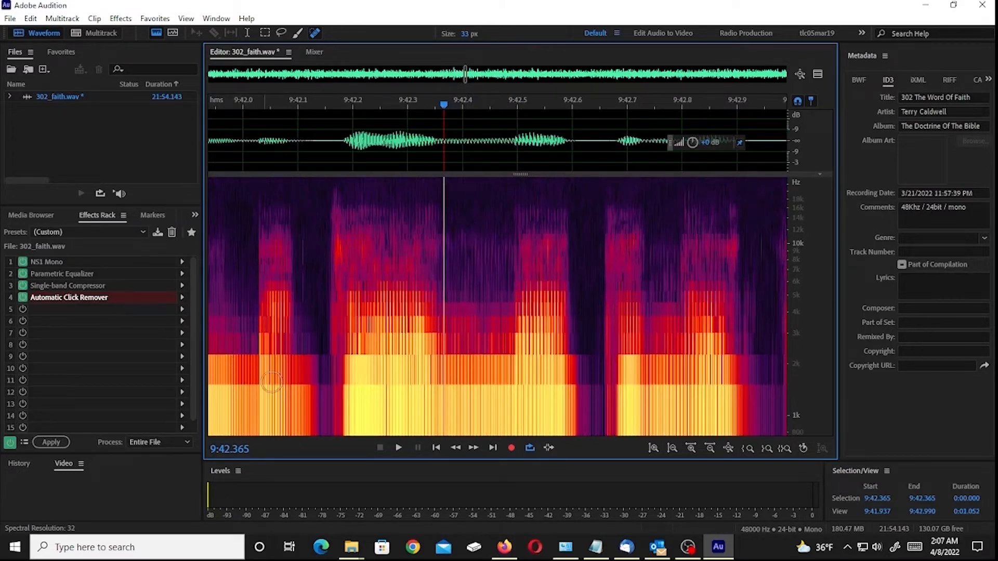
Step: Play and inspect the phrase around 9:42.0, and place the playhead at about 9:41.345
scroll(474, 341, "down", 4)
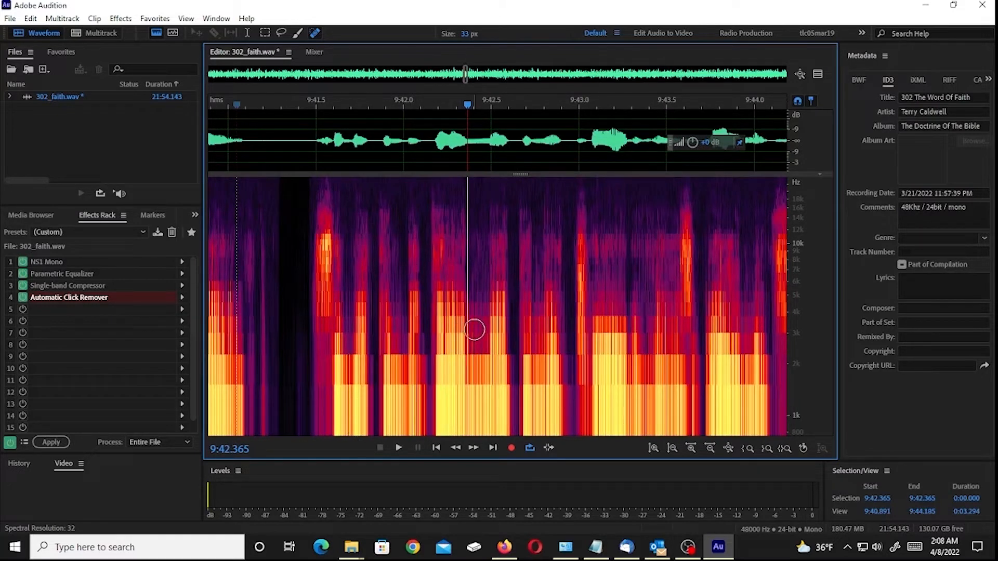
key("ctrl+Left")
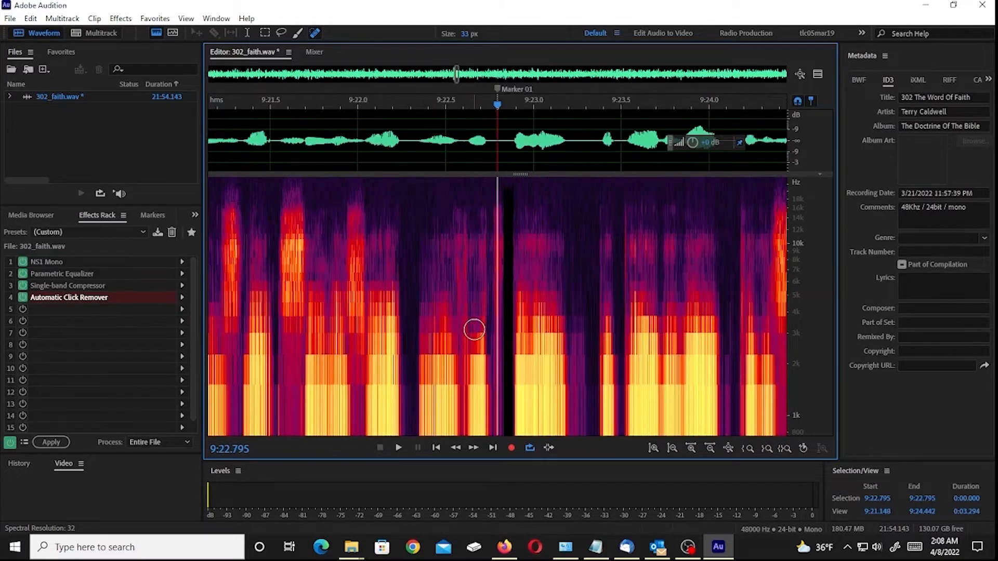
key("space")
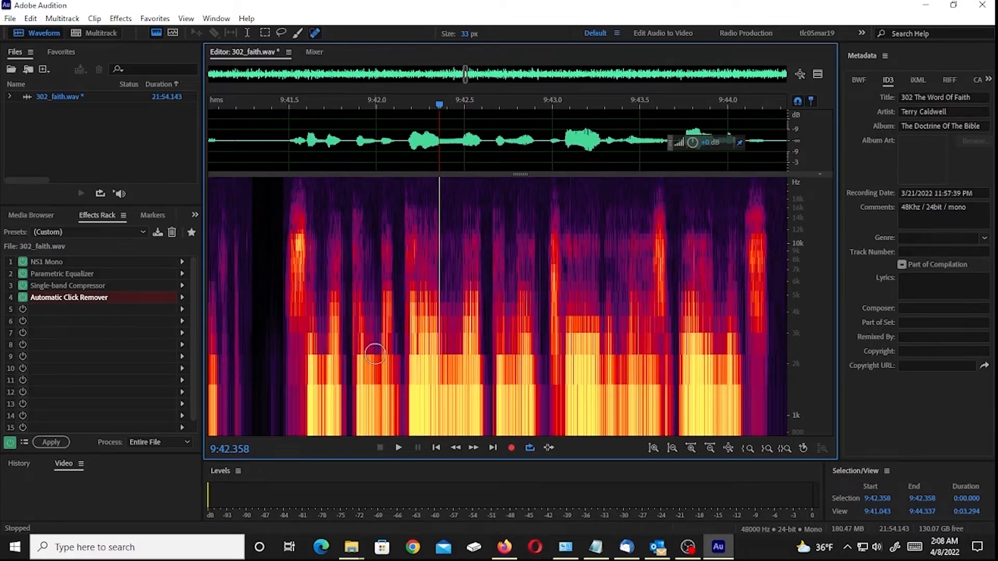
scroll(375, 355, "up", 1)
scroll(374, 353, "down", 1)
left_click(455, 448)
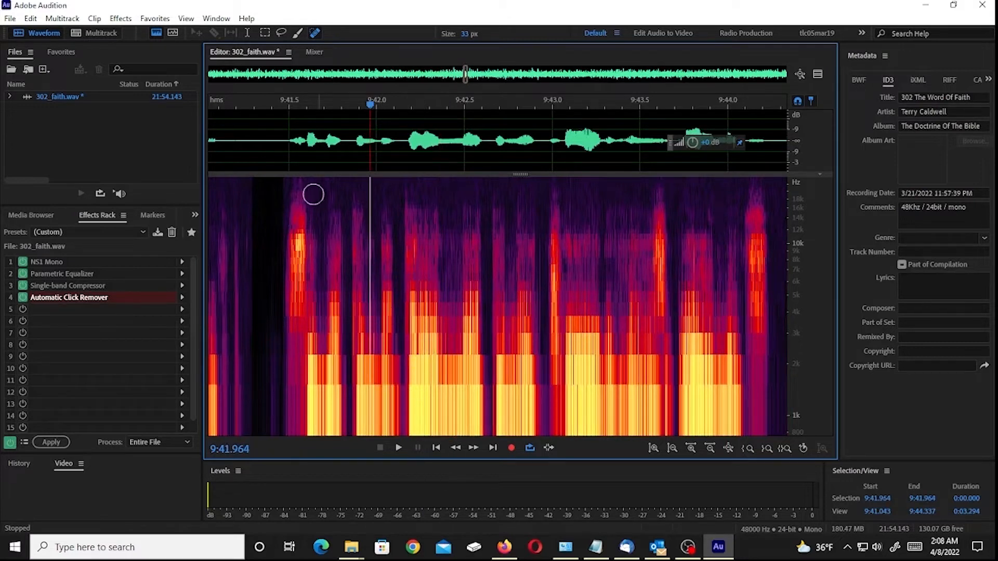
left_click(261, 110)
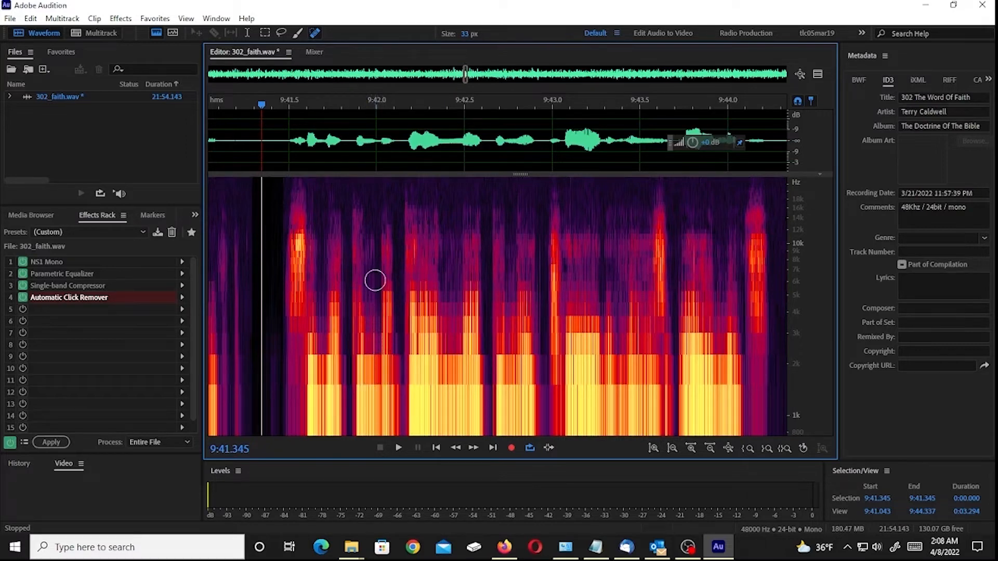
scroll(385, 359, "up", 3)
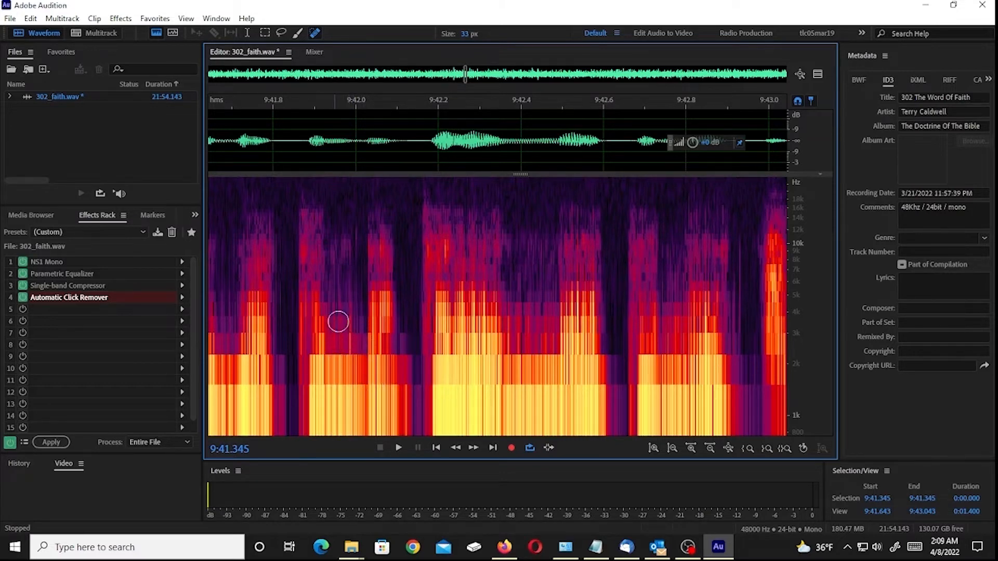
scroll(368, 386, "down", 2)
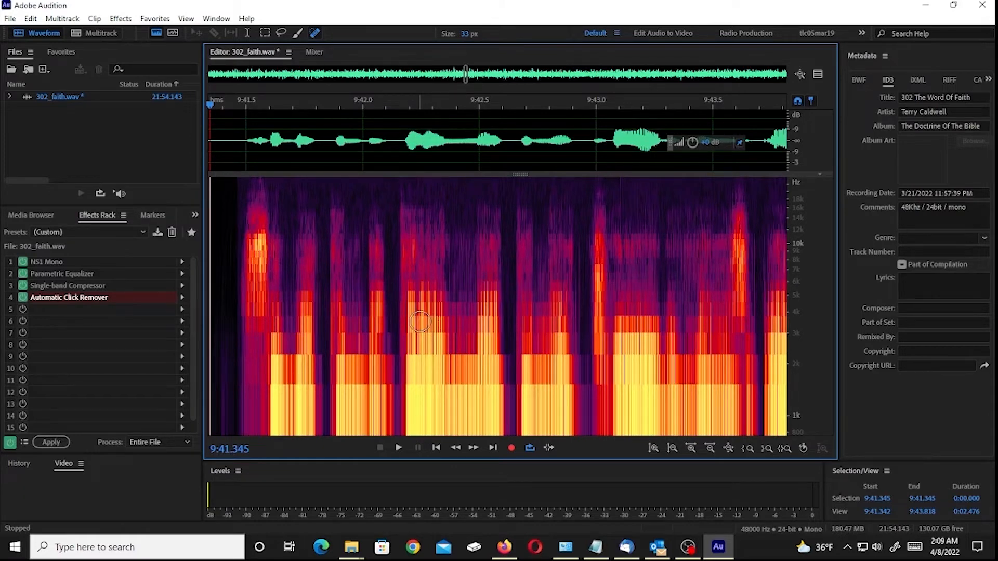
Step: Compare the spectral display at resolutions of 256 and 128, and examine the phrase between about 9:41.3 and 9:42.6
scroll(420, 322, "up", 3)
scroll(420, 321, "up", 1)
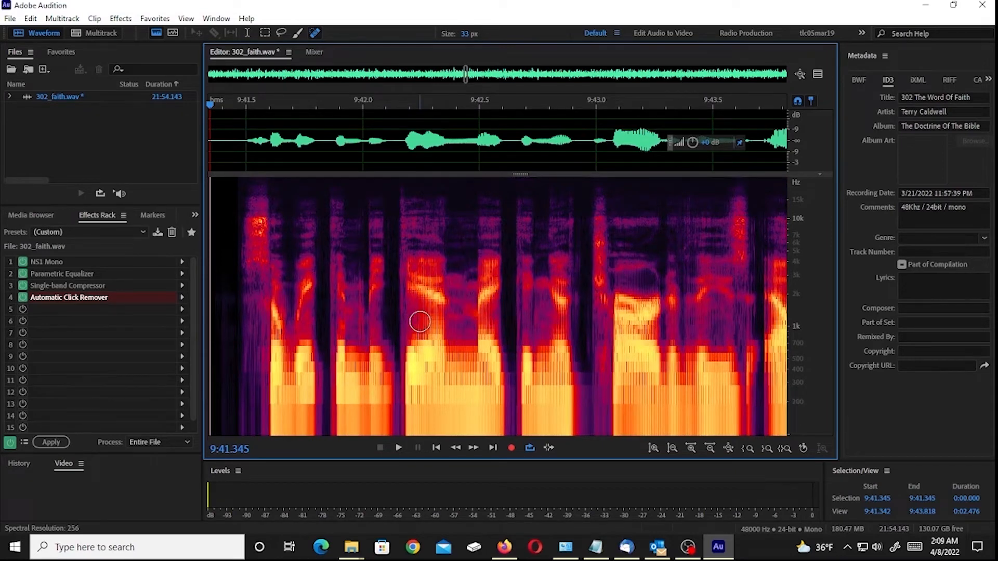
scroll(420, 322, "down", 1)
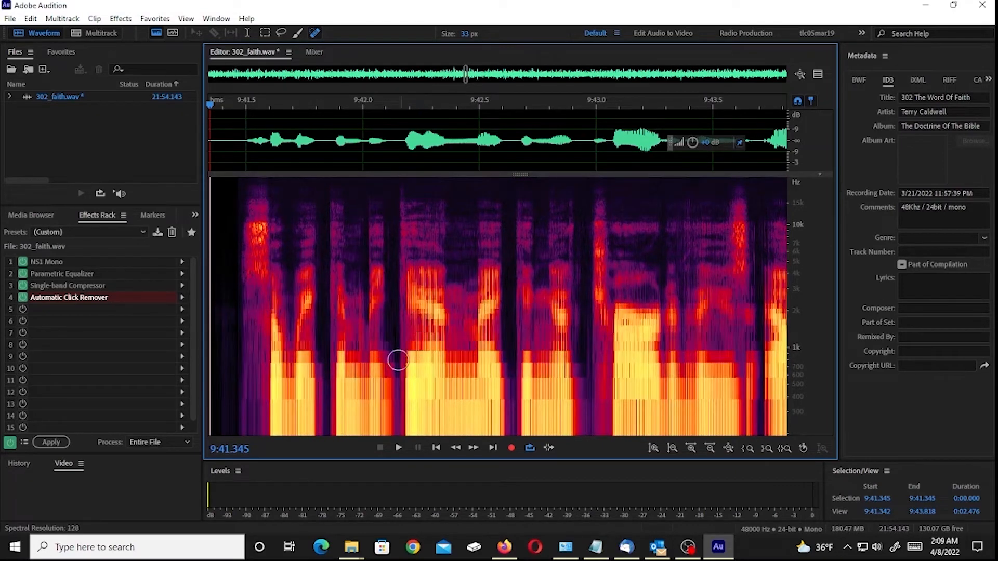
scroll(385, 344, "up", 2)
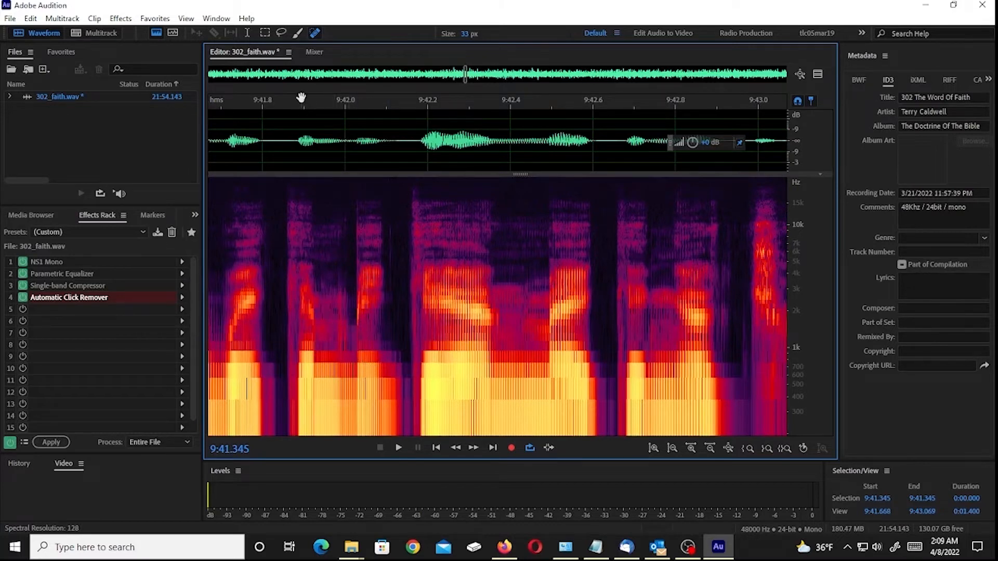
left_click_drag(301, 98, 476, 99)
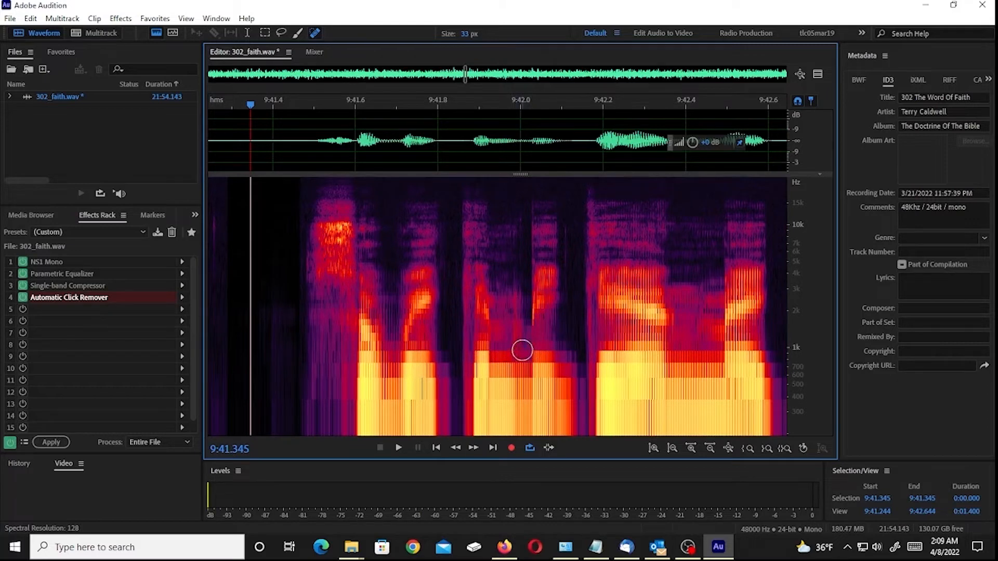
scroll(522, 337, "down", 1)
scroll(519, 335, "down", 1)
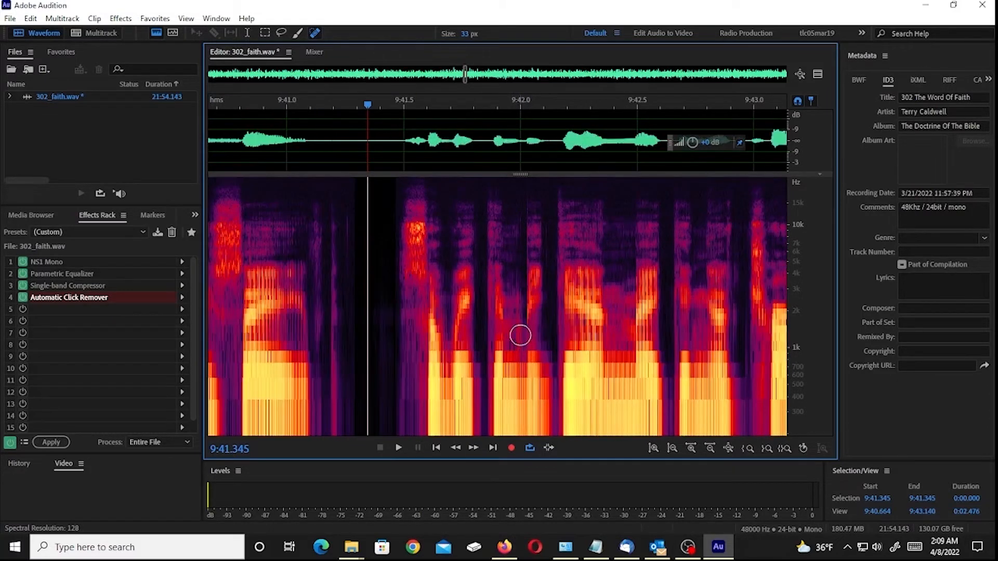
scroll(525, 345, "up", 1)
scroll(525, 345, "up", 1)
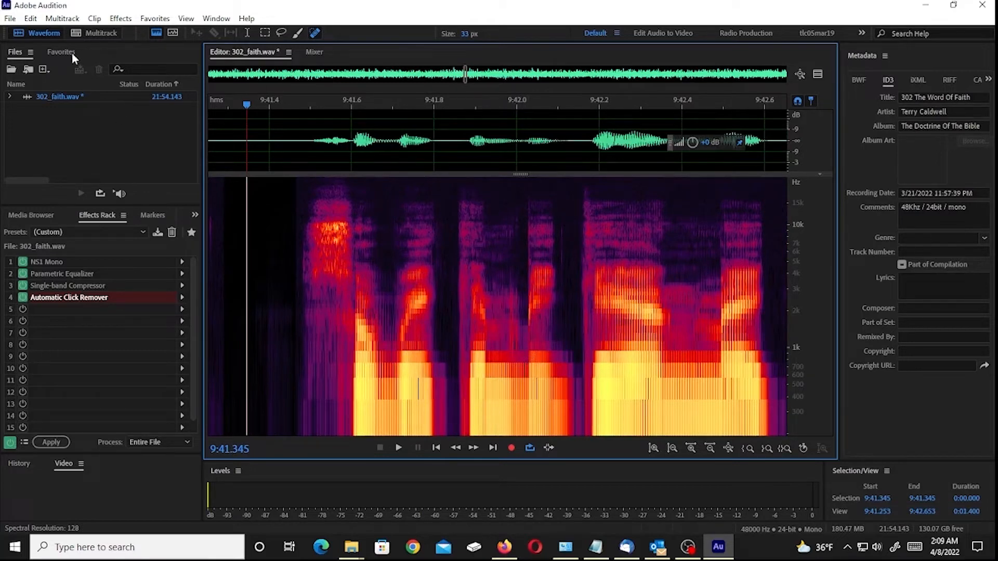
Step: Redo the Auto Heal on the distorted word just before 9:42.0, and undo it again
left_click(31, 19)
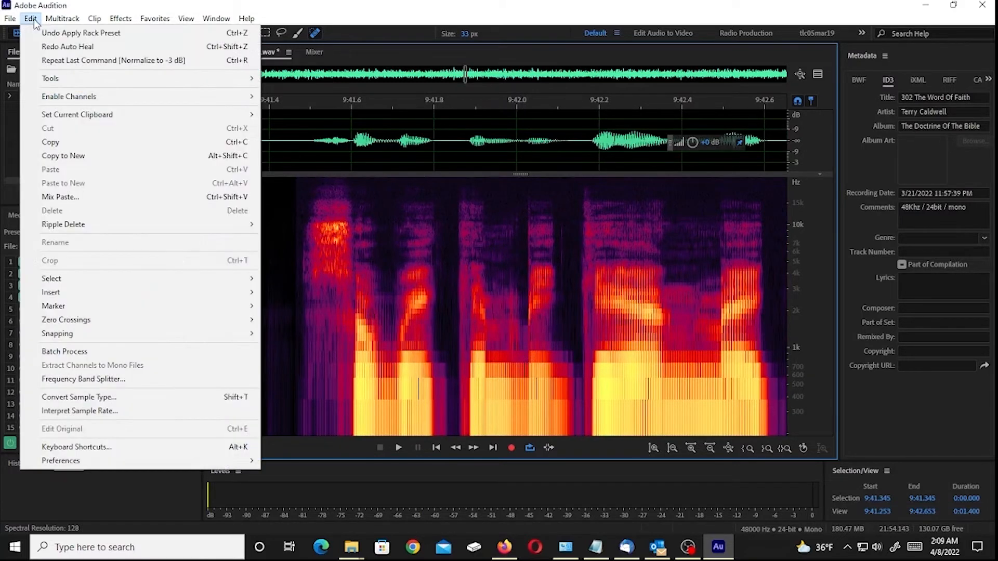
left_click(52, 48)
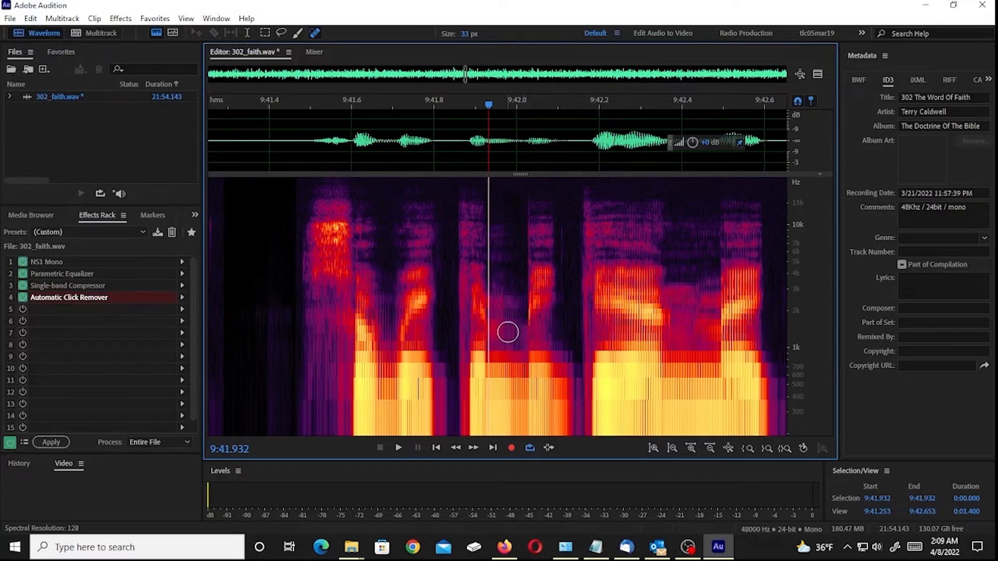
left_click(32, 21)
left_click(60, 35)
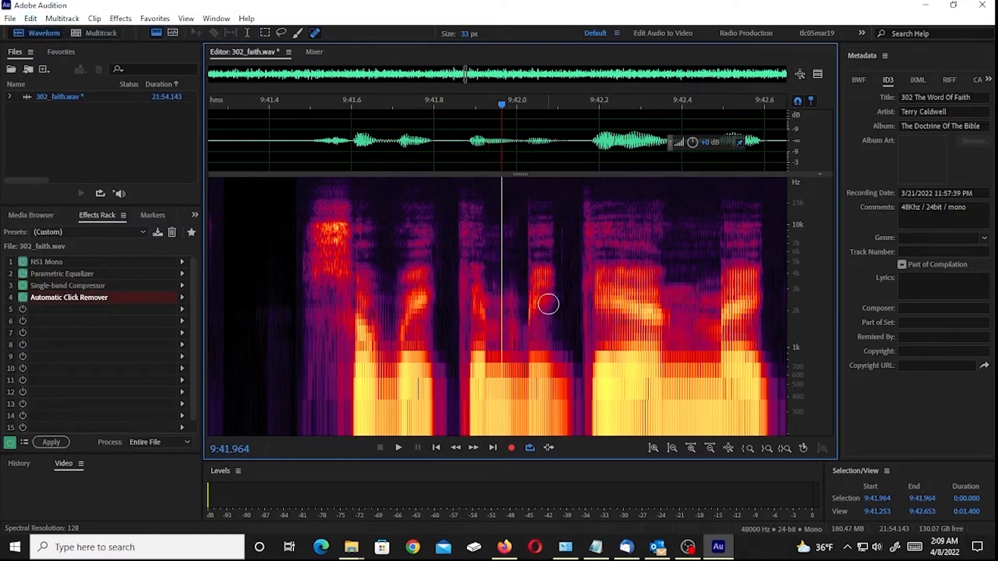
Step: Lower the spectral resolution to 32 and examine the distorted word from a playhead position of about 9:41.866
scroll(526, 334, "down", 1)
key("ctrl+shift+Down")
key("ctrl+shift+Down")
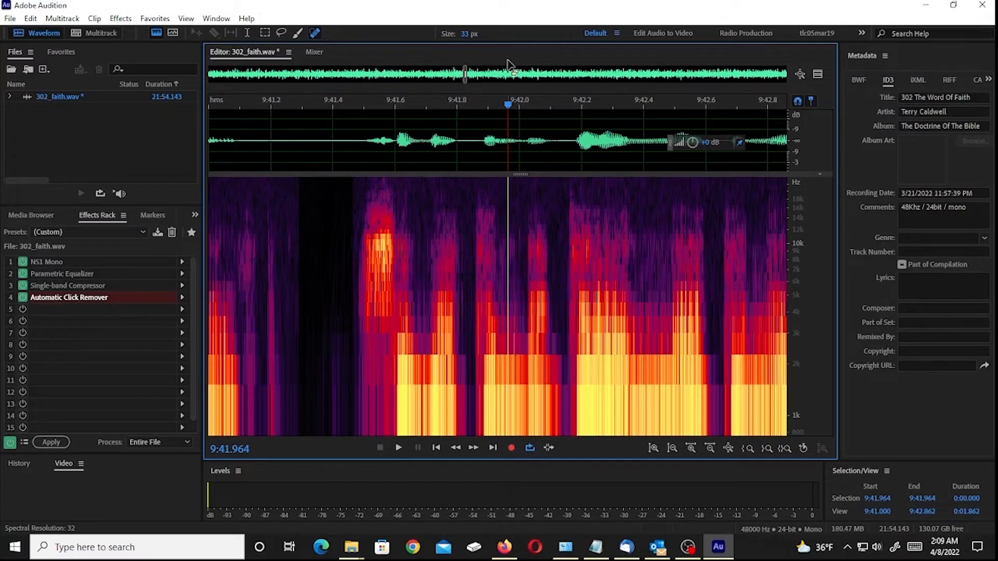
left_click_drag(509, 105, 478, 106)
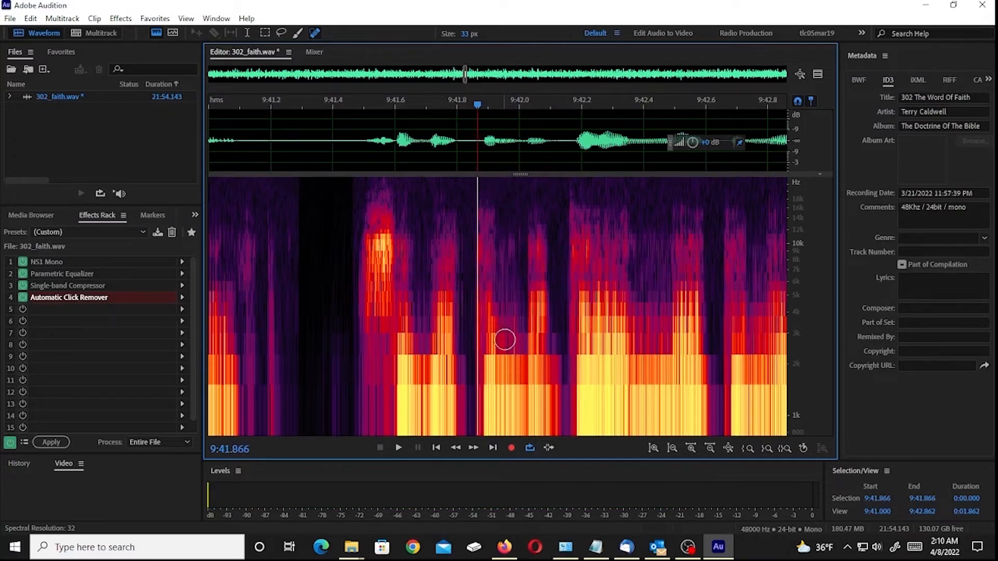
scroll(524, 349, "up", 2)
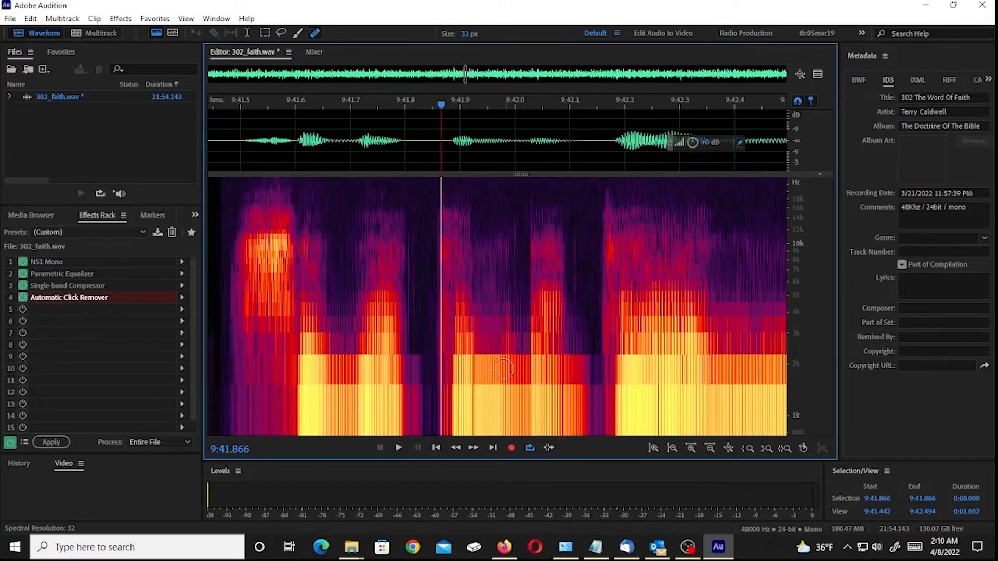
scroll(512, 358, "up", 1)
scroll(504, 398, "down", 1)
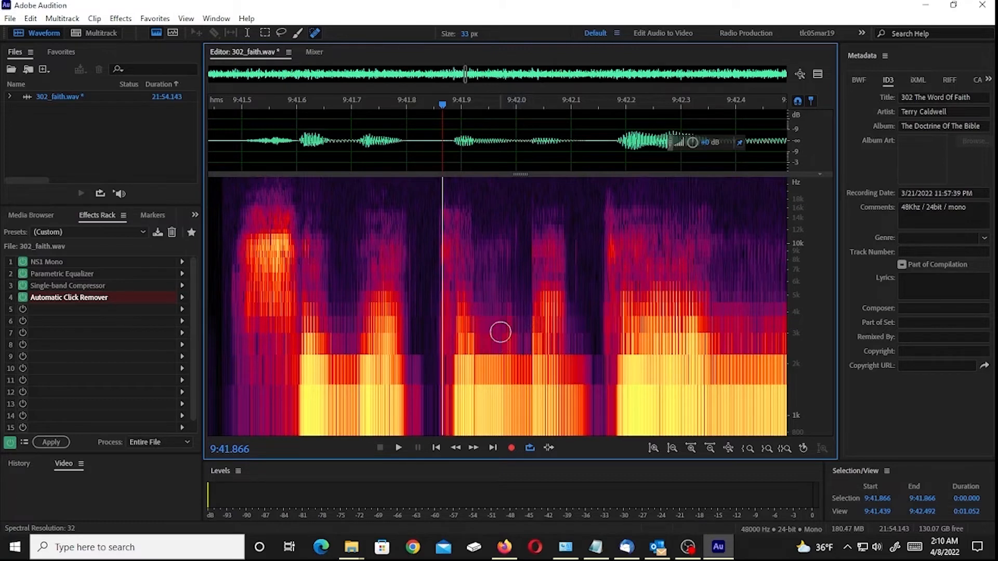
Step: Raise the spectral resolution to 256 and trace the start of the distorted word with the playhead from about 9:41.872 to 9:41.930
key("ctrl+shift+Up")
key("ctrl+shift+Up")
key("ctrl+shift+Up")
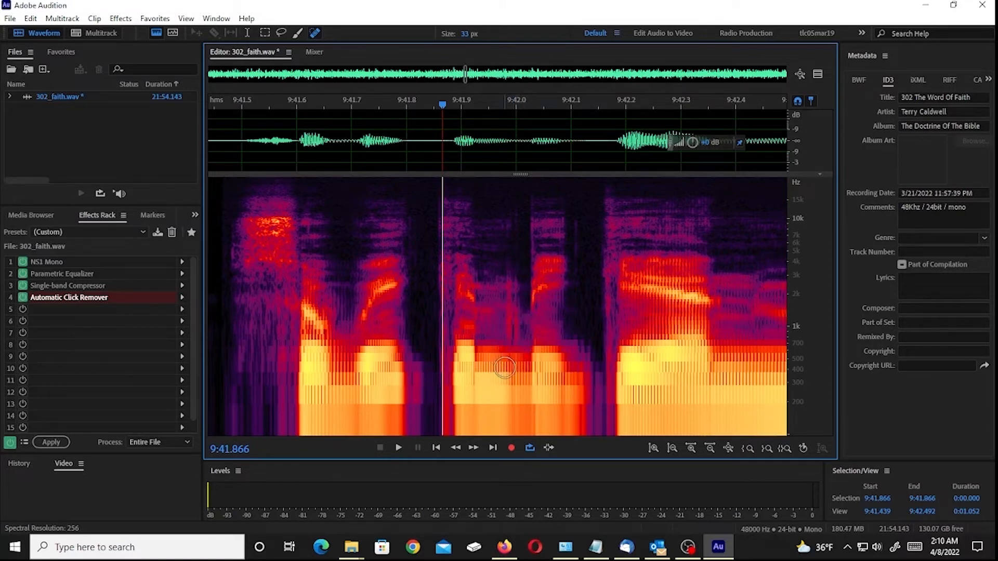
left_click_drag(513, 107, 446, 107)
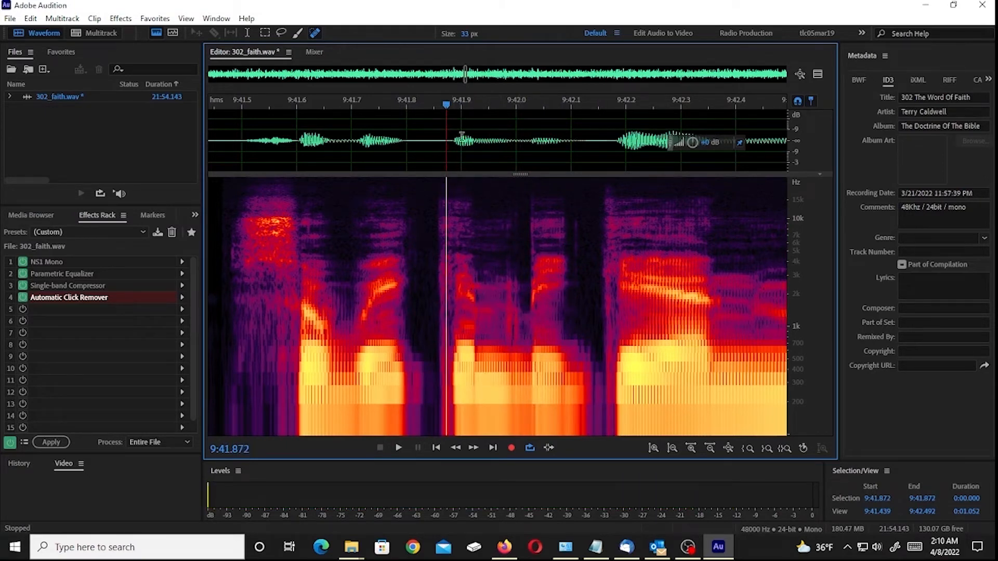
left_click_drag(445, 112, 476, 115)
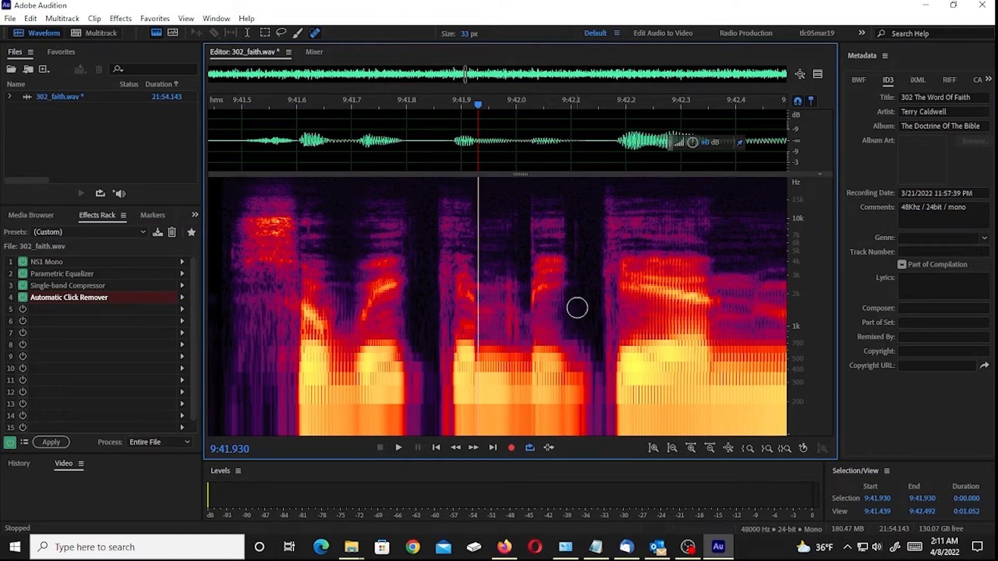
left_click(530, 448)
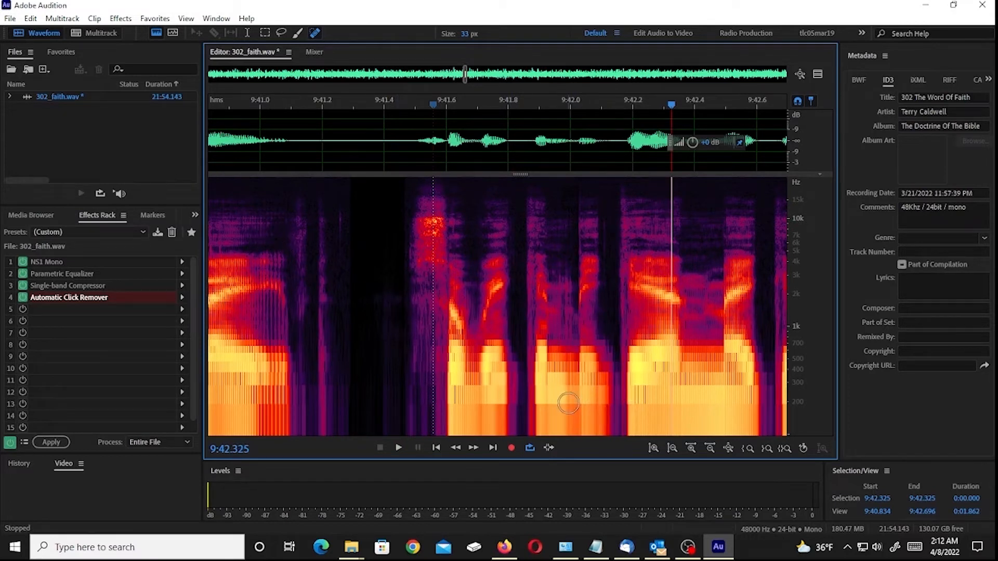
Step: Reduce the Spot Healing Brush to 27 px and heal the noise just before 9:42.0 from about 700 Hz to 1.7 kHz
left_click(565, 338)
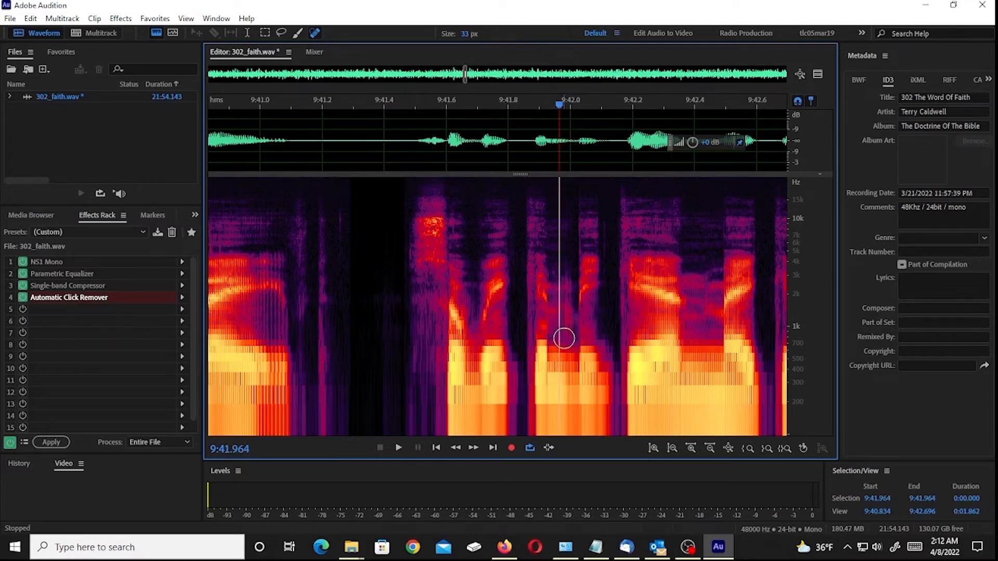
scroll(564, 338, "down", 2)
scroll(564, 339, "down", 2)
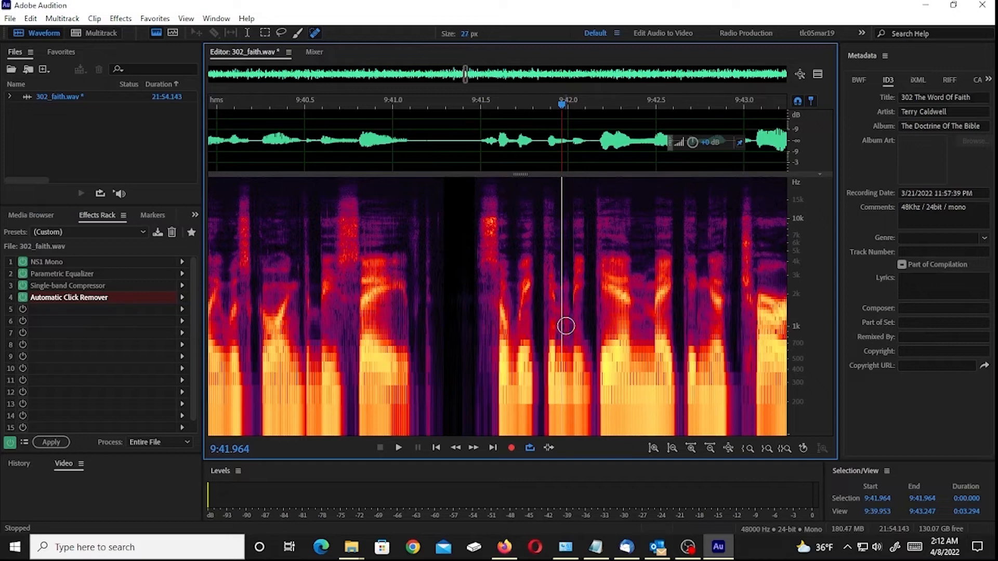
left_click_drag(566, 347, 566, 301)
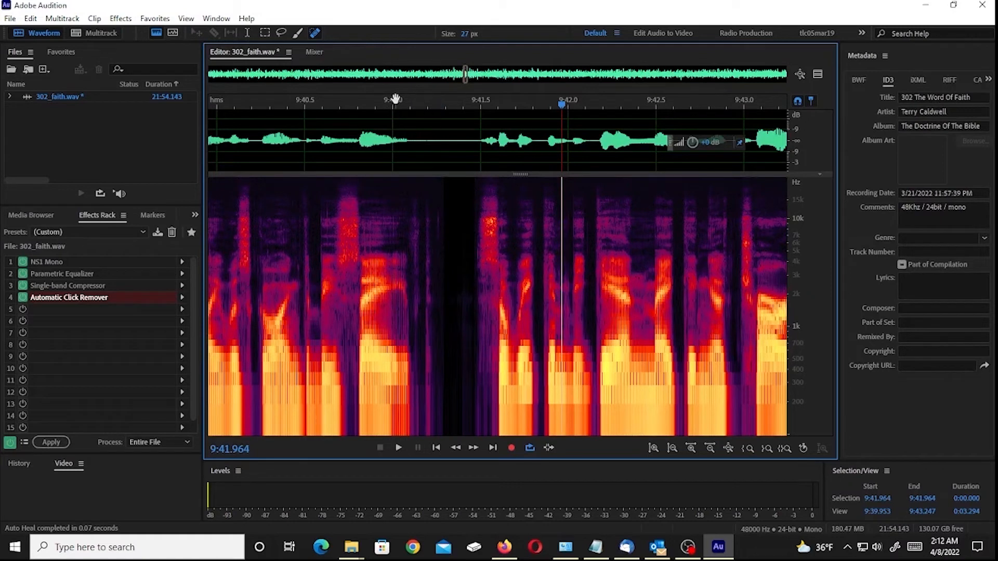
Step: Play the healed phrase from about 9:41.087 and inspect the spectrum between about 9:41.1 and 9:42.2
key("space")
left_click(407, 101)
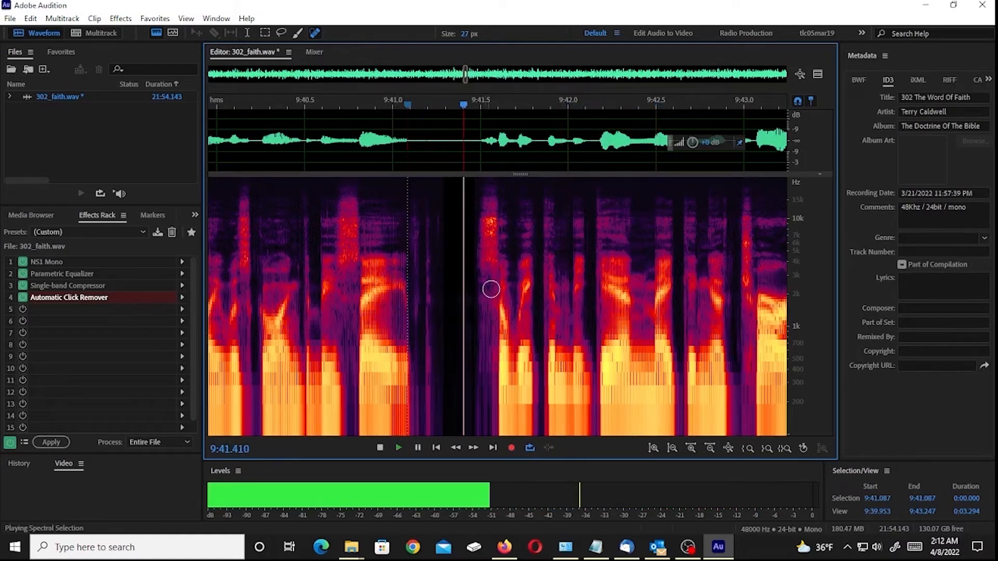
key("space")
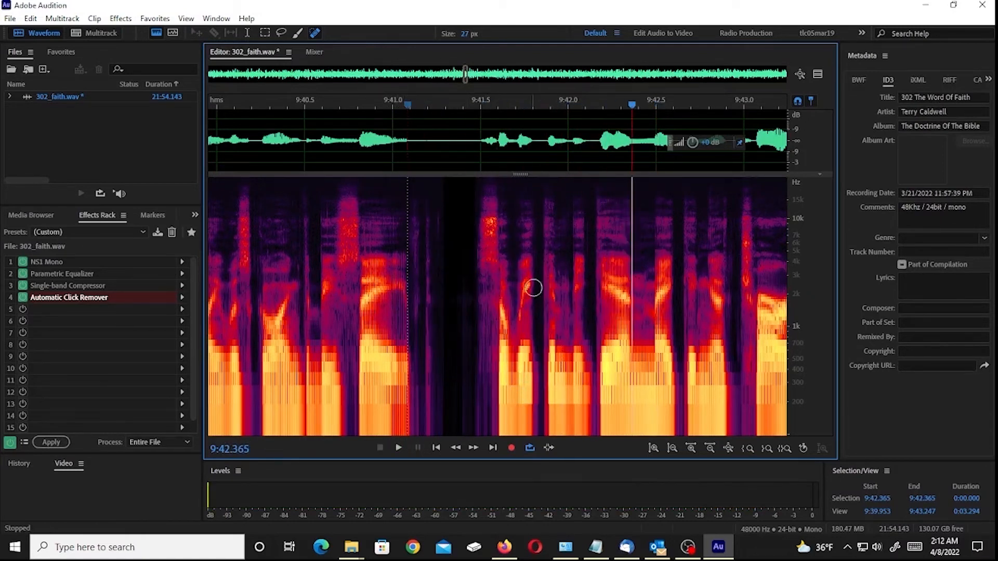
scroll(508, 331, "up", 3)
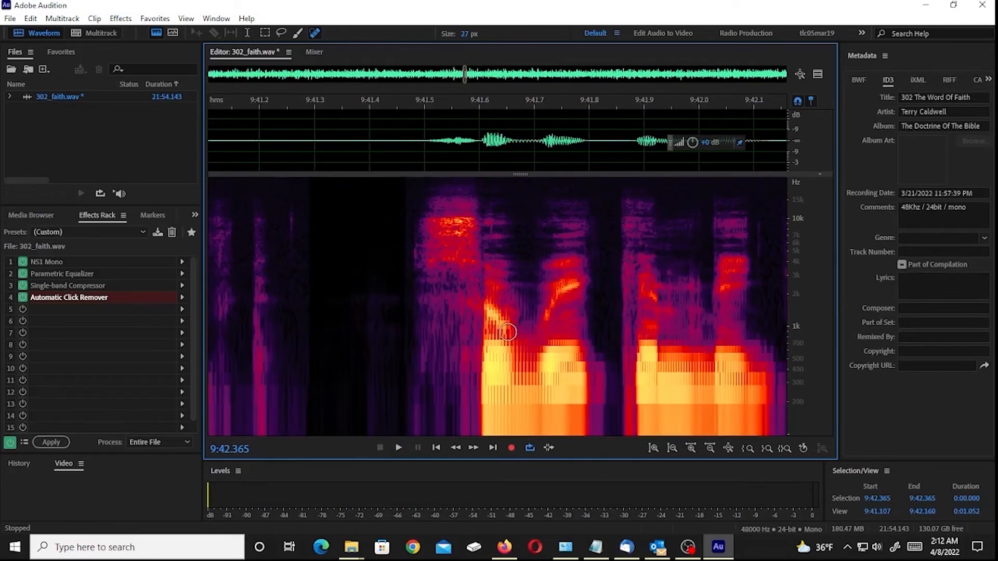
scroll(508, 334, "down", 3)
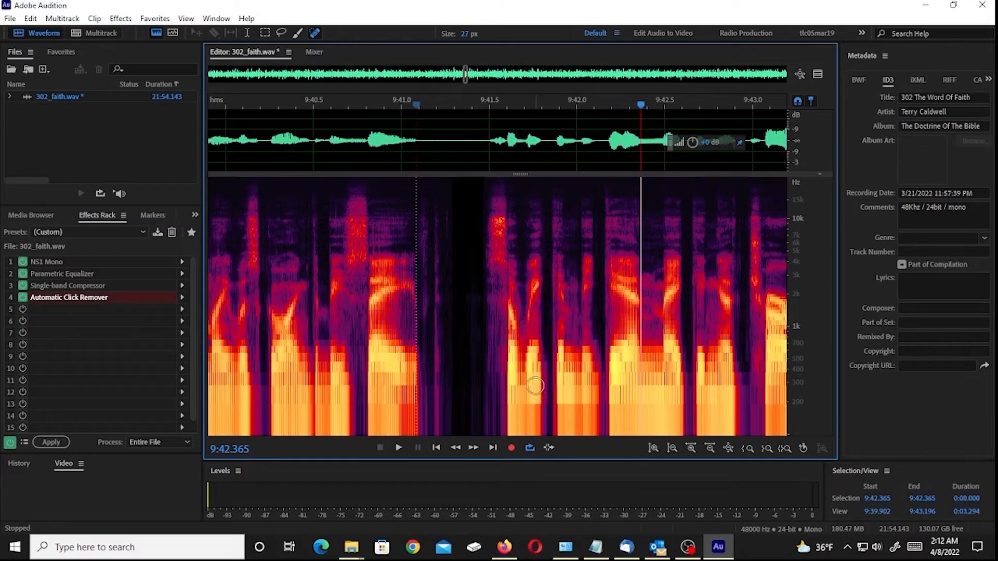
scroll(564, 348, "up", 1)
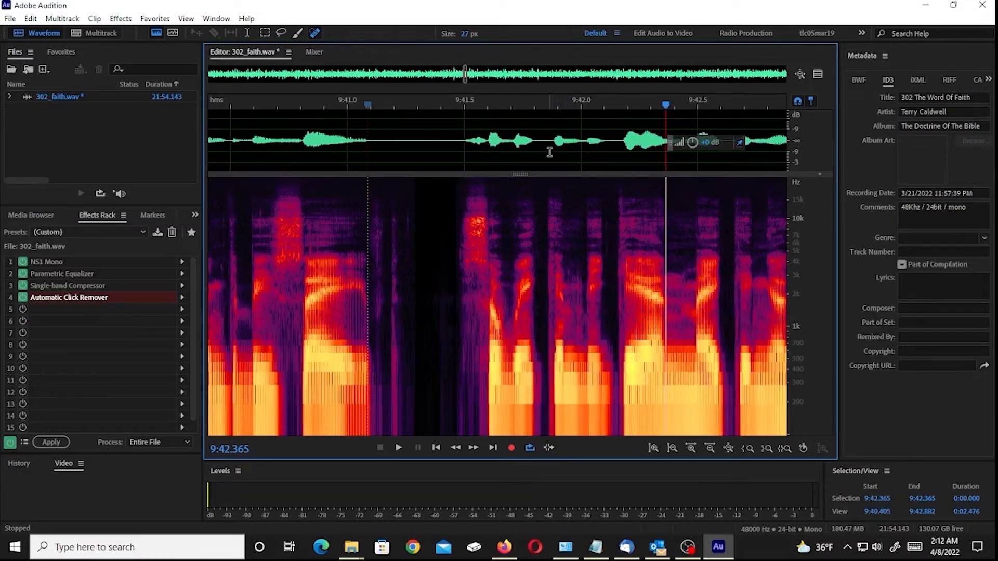
Step: Replay the healed word from about 9:41.680 and view the area around 9:42.0 at a spectral resolution of 512
left_click(507, 105)
key("space")
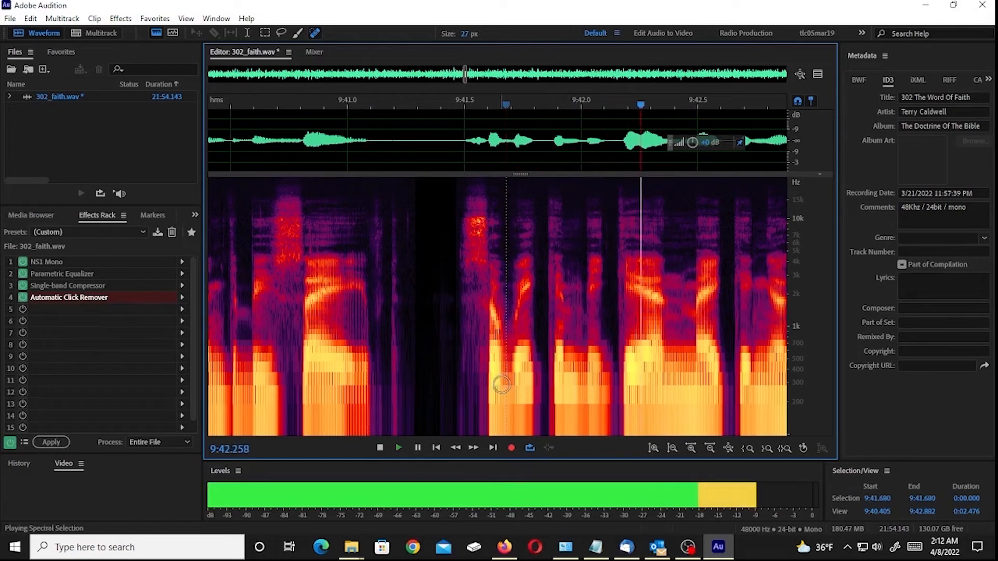
key("space")
scroll(586, 351, "up", 1)
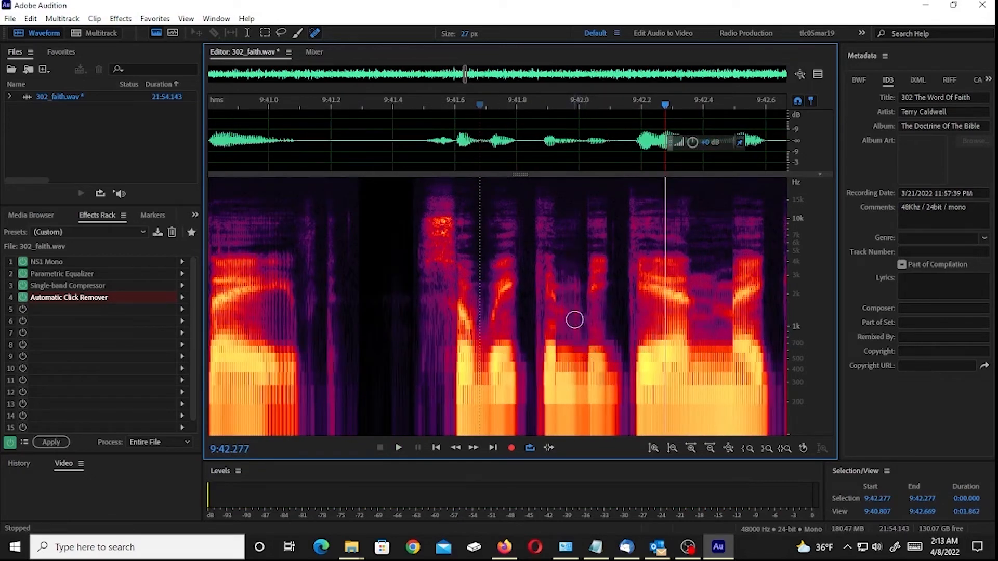
key("ctrl+shift+Up")
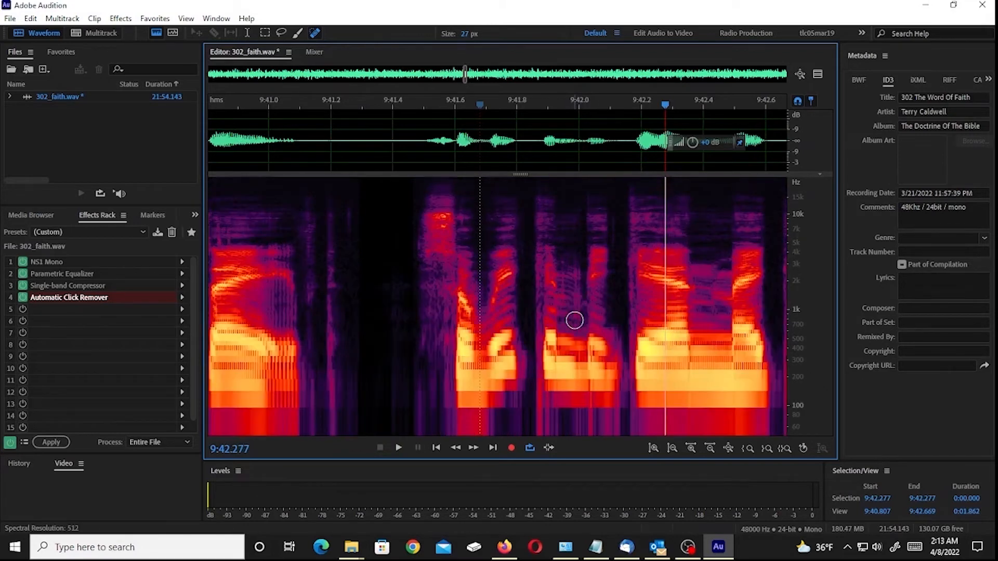
Step: Compare the distorted word around 9:42.0 at spectral resolutions of 128 and 256, settling on 256
key("ctrl+shift+Down")
key("ctrl+shift+Down")
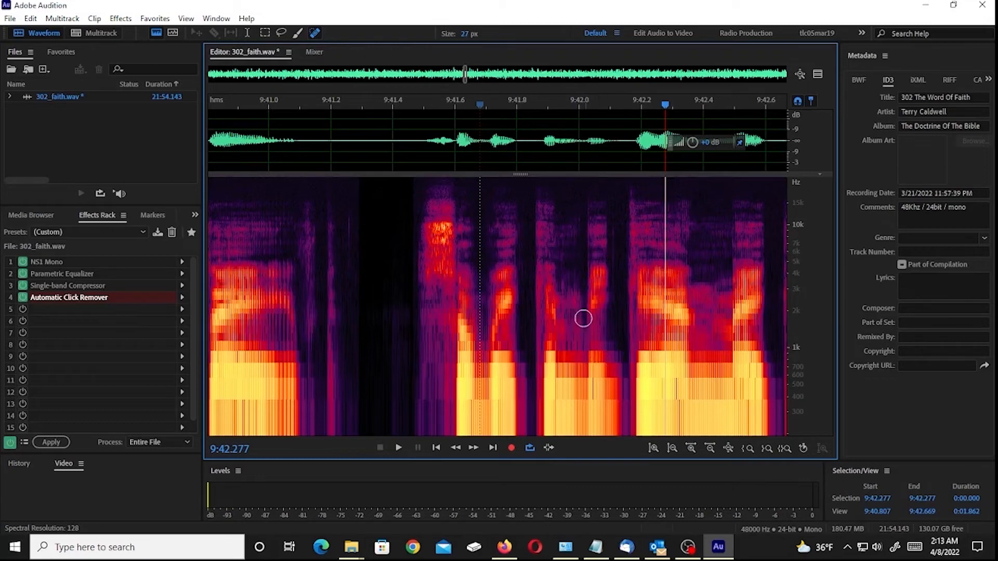
key("ctrl+shift+Up")
key("ctrl+shift+Up")
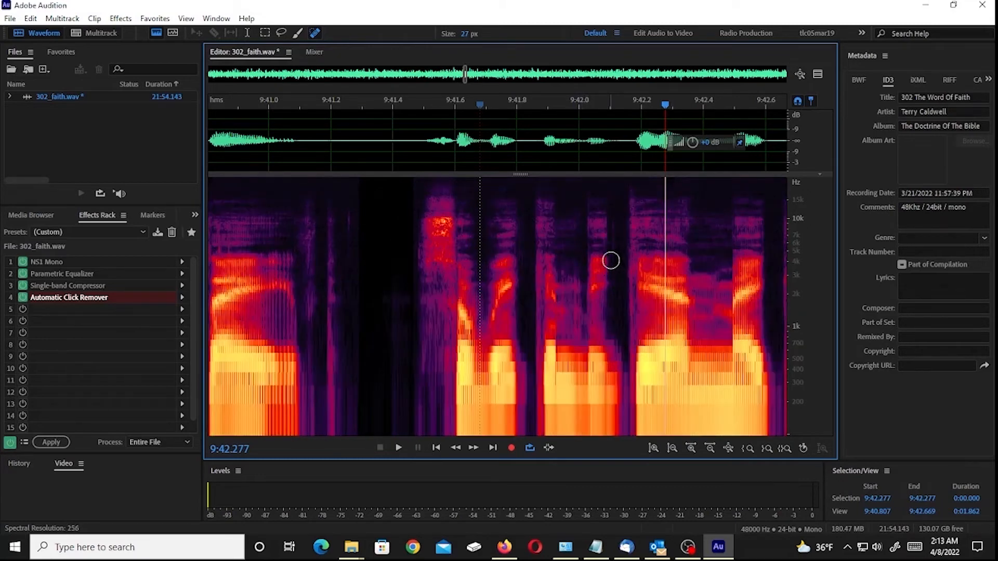
key("ctrl+shift+Down")
Step: Undo the last heal and re-heal the noise just before 9:42.0 from about 700 Hz to above 15 kHz with a 33 px Spot Healing Brush
key("ctrl+z")
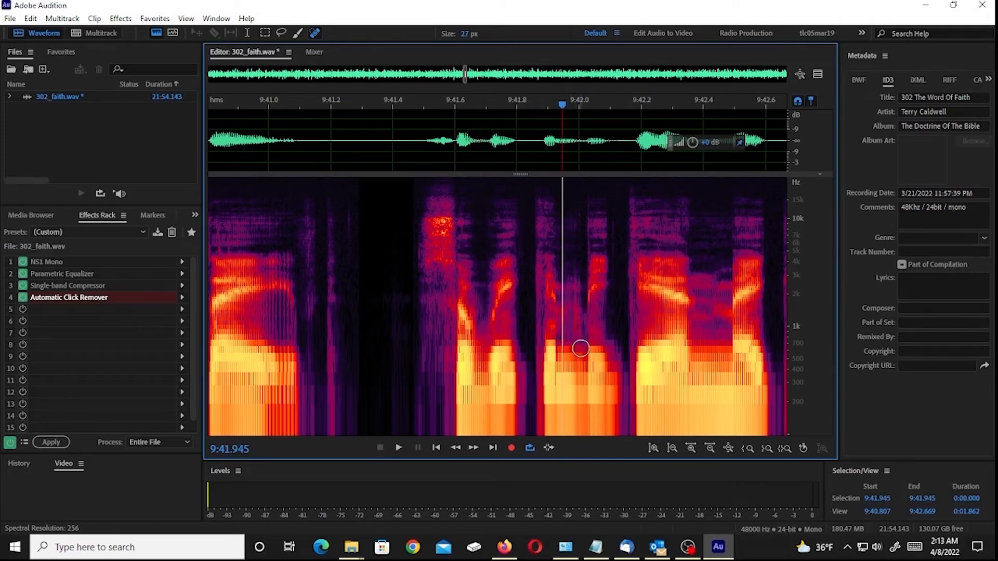
scroll(577, 347, "up", 2)
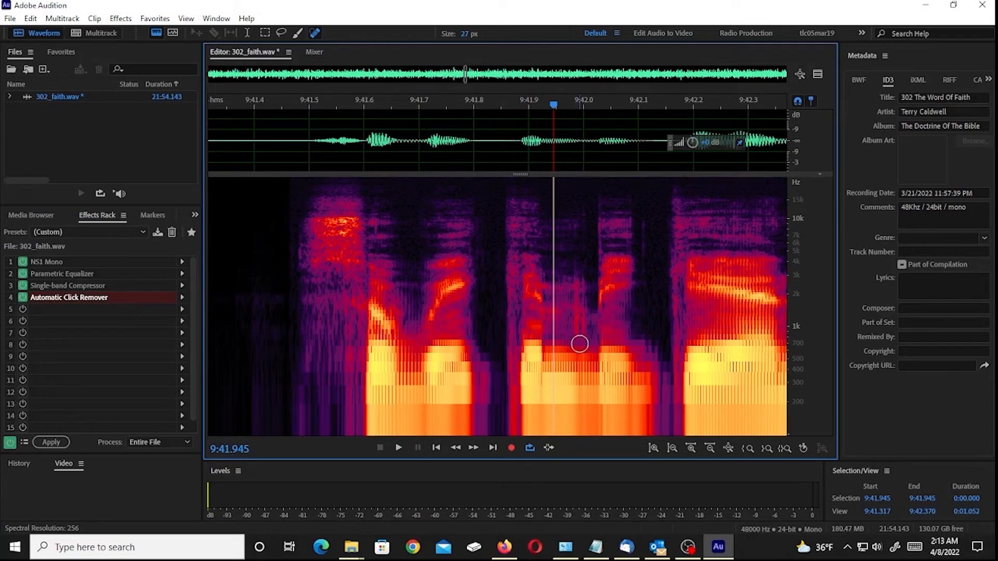
key("bracketright")
left_click_drag(580, 342, 572, 187)
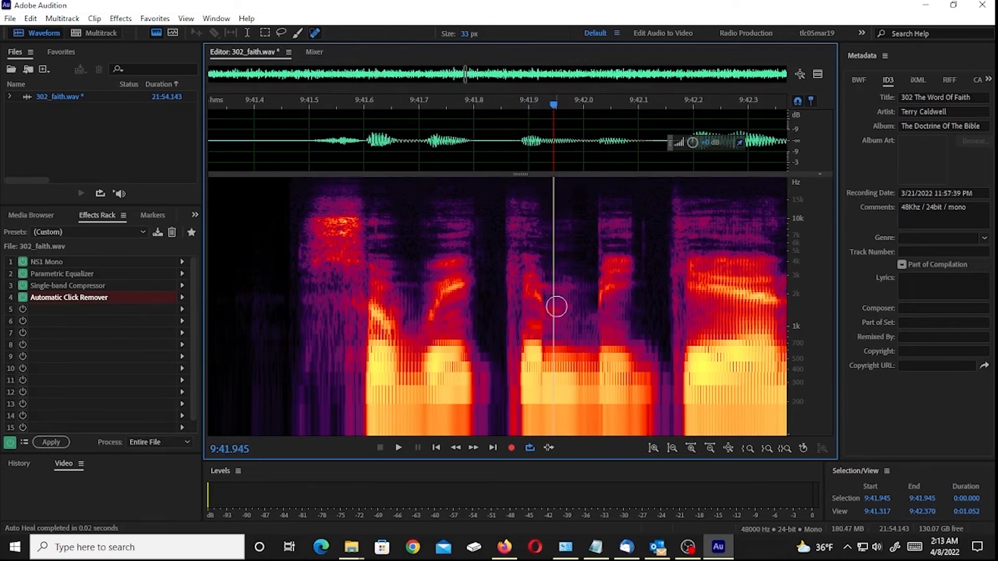
Step: Play the phrase containing the healed word from about 9:41.045 and stop at about 9:42.499
scroll(539, 312, "down", 4)
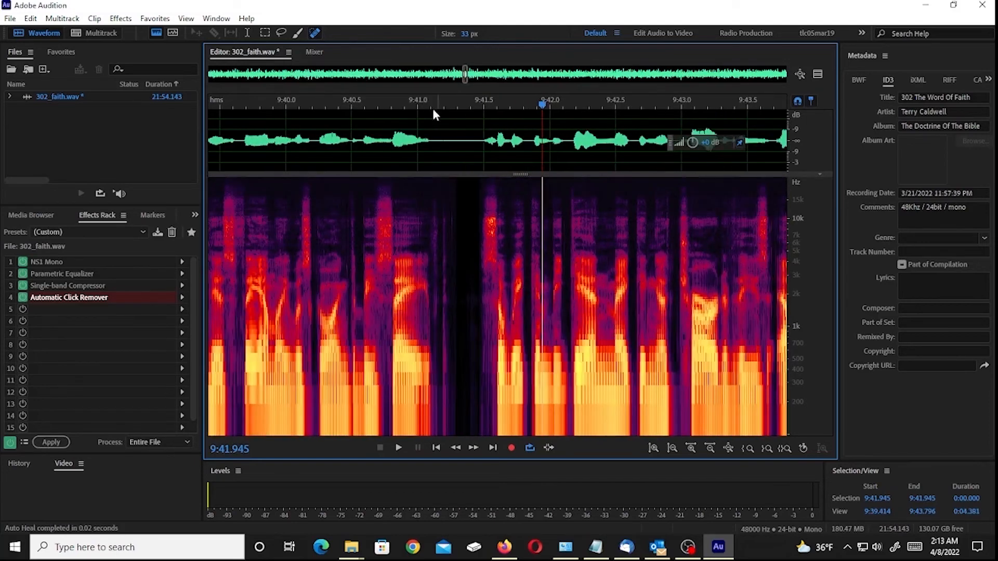
left_click(424, 106)
key("space")
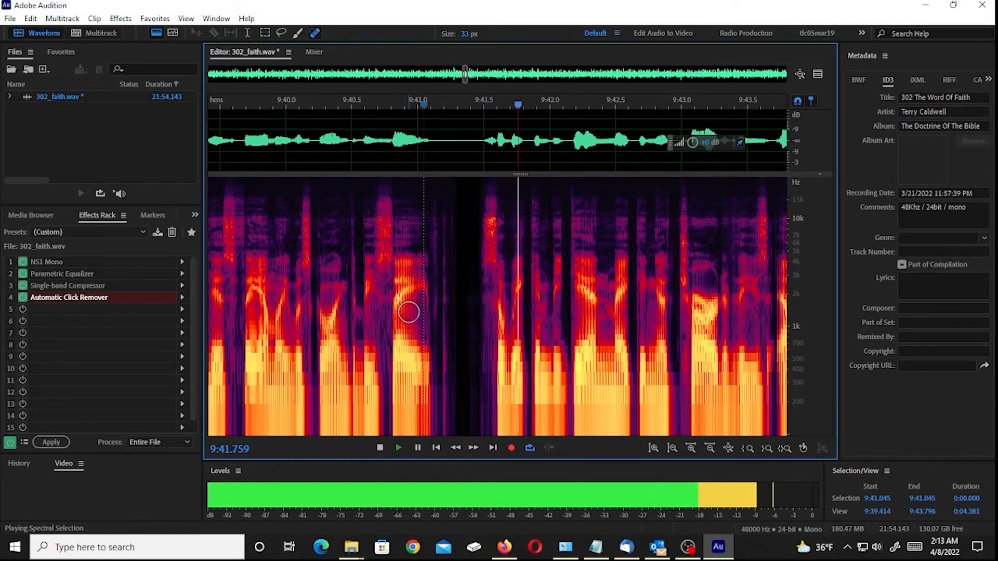
key("space")
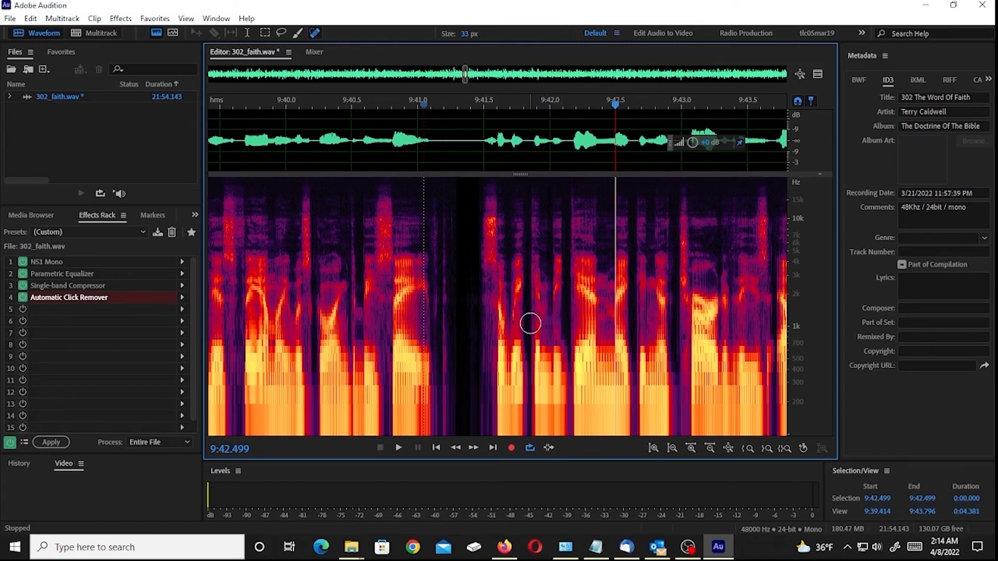
Step: Raise the spectral resolution to 2048 and jump the playhead between markers, including Marker 03 and Marker 02
key("ctrl+shift+Up")
key("ctrl+shift+Up")
key("ctrl+shift+Up")
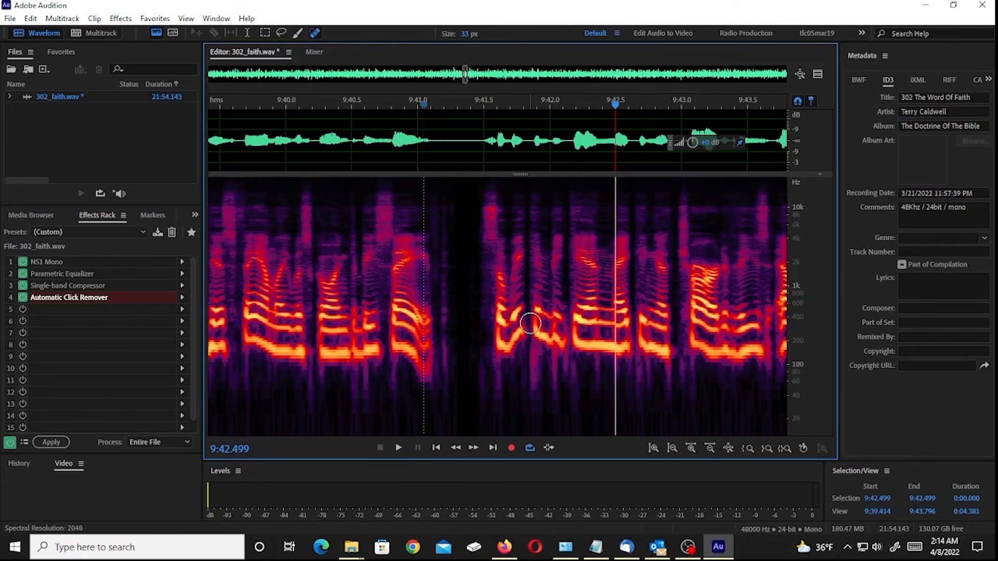
key("ctrl+alt+Right")
key("ctrl+alt+Right")
key("ctrl+alt+Right")
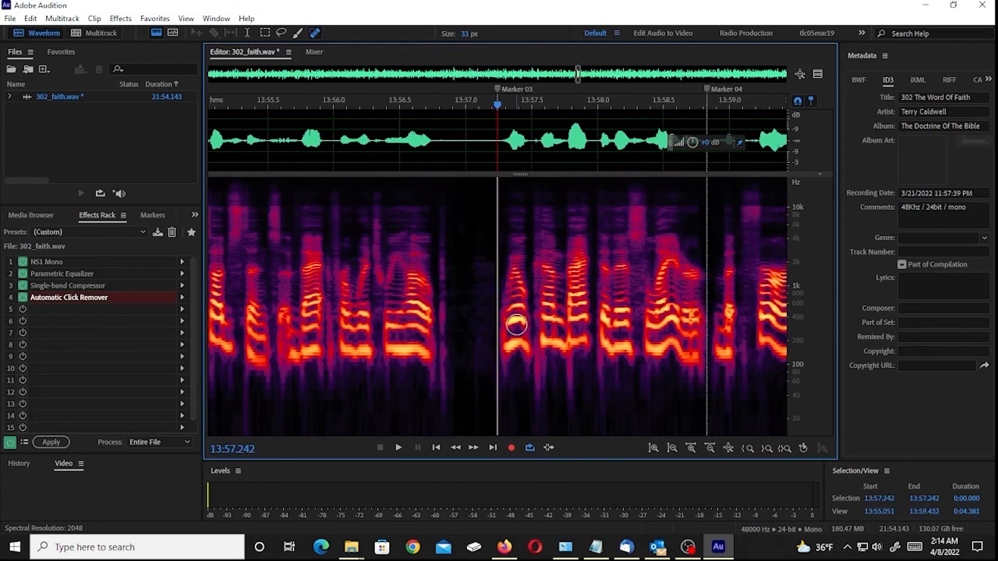
key("ctrl+alt+Left")
key("ctrl+alt+Left")
key("ctrl+alt+Left")
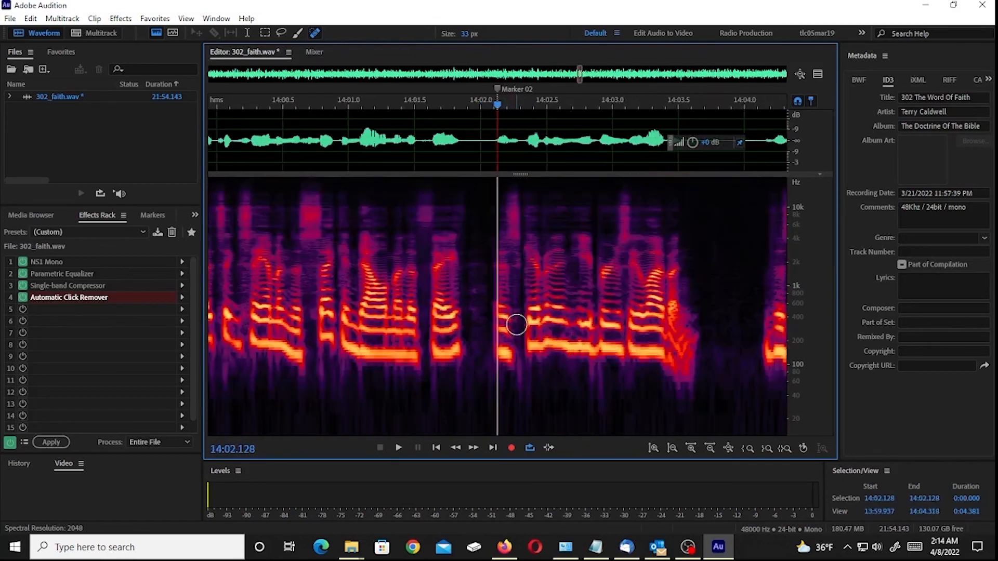
Step: Compare the spectrum around Marker 03 and Marker 04 at spectral resolutions of 4096, 512 and 256, ending at 256
key("ctrl+shift+Up")
key("ctrl+shift+Up")
key("ctrl+shift+Up")
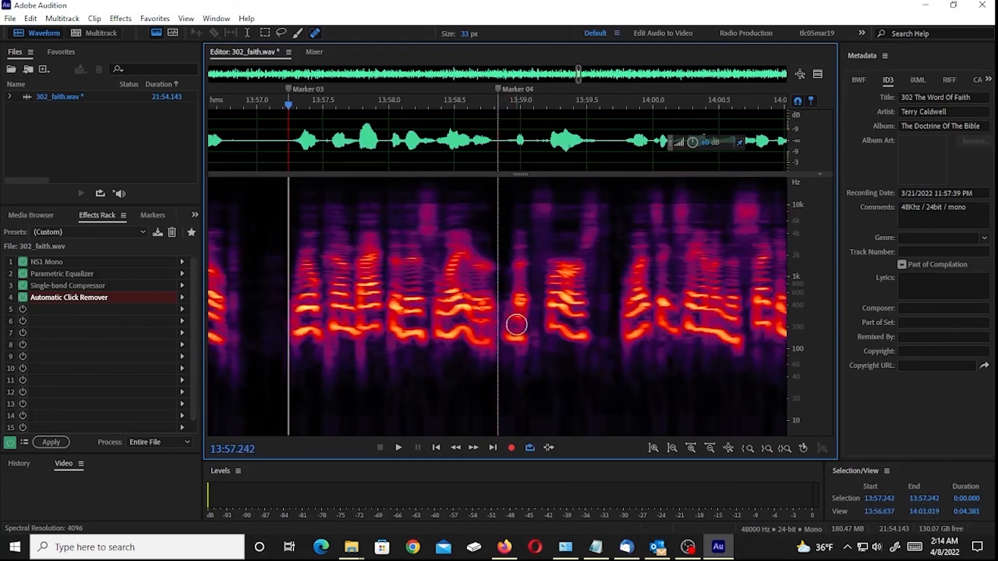
key("ctrl+shift+Down")
key("ctrl+shift+Down")
key("ctrl+shift+Up")
key("ctrl+shift+Up")
key("ctrl+shift+Up")
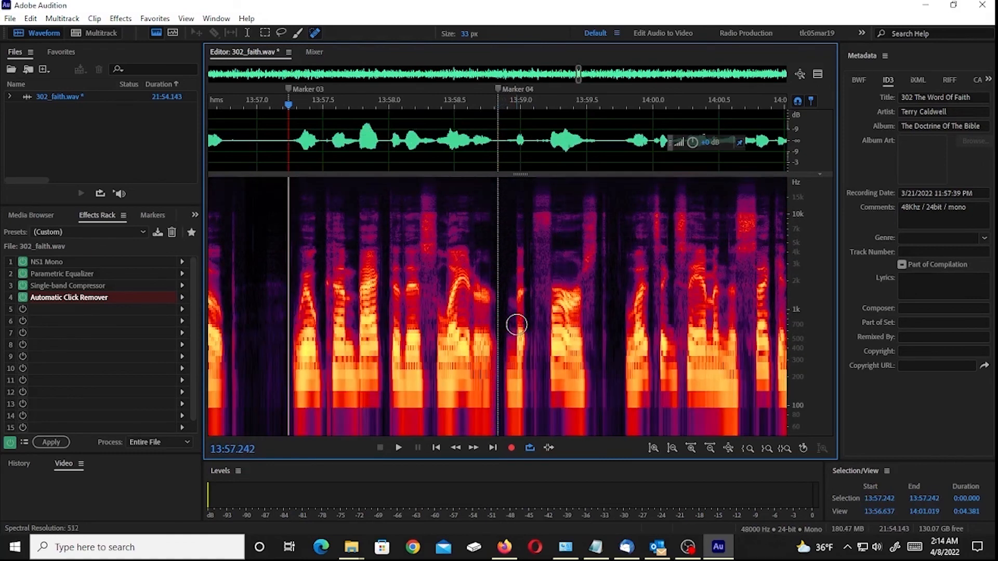
key("ctrl+shift+Down")
key("ctrl+shift+Up")
key("ctrl+shift+Down")
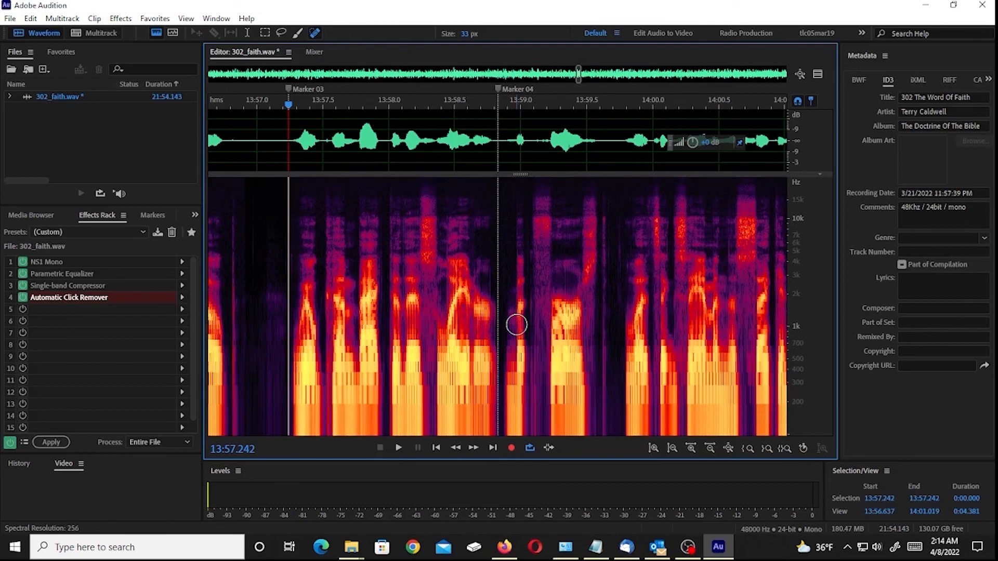
Step: Jump the playhead to Marker 02 and the end of the file, returning to Marker 04 at 13:58.828
key("ctrl+alt+Right")
key("ctrl+alt+Right")
key("ctrl+alt+Right")
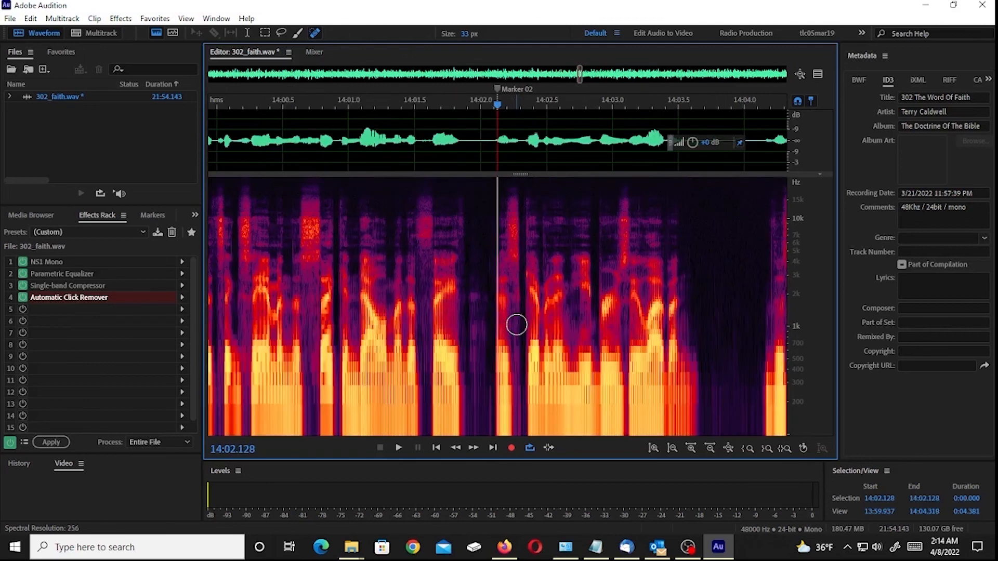
key("ctrl+alt+Right")
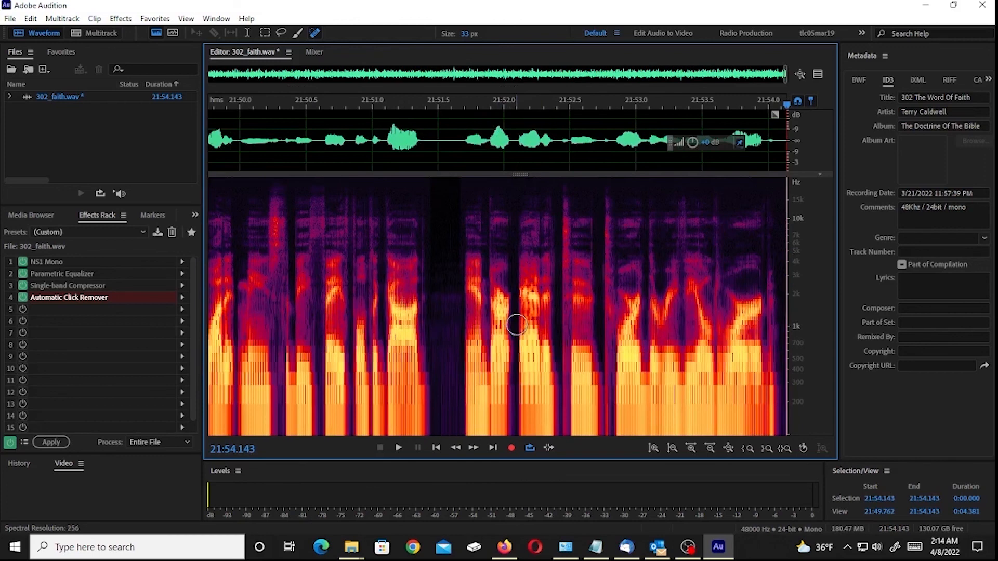
key("ctrl+alt+Left")
key("ctrl+alt+Left")
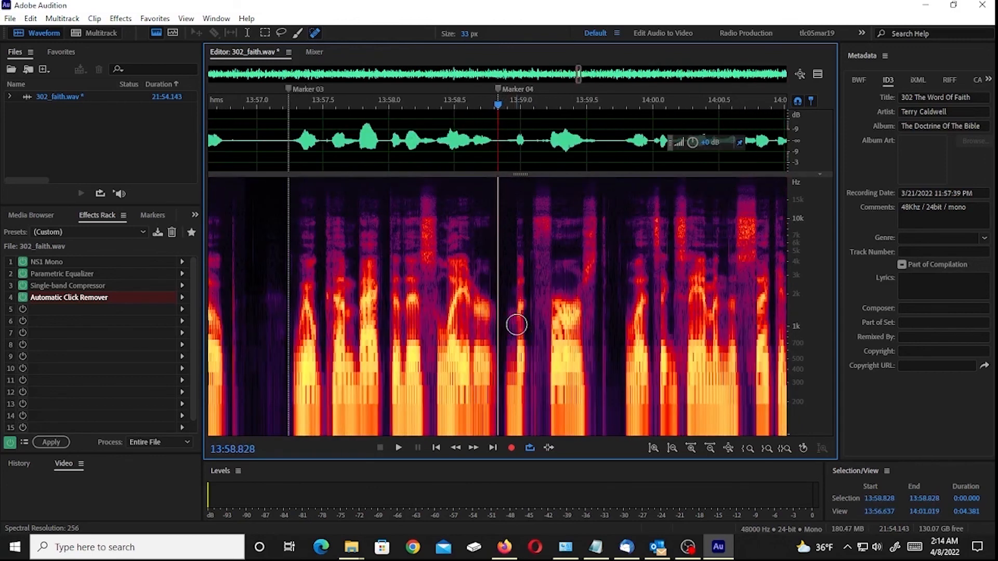